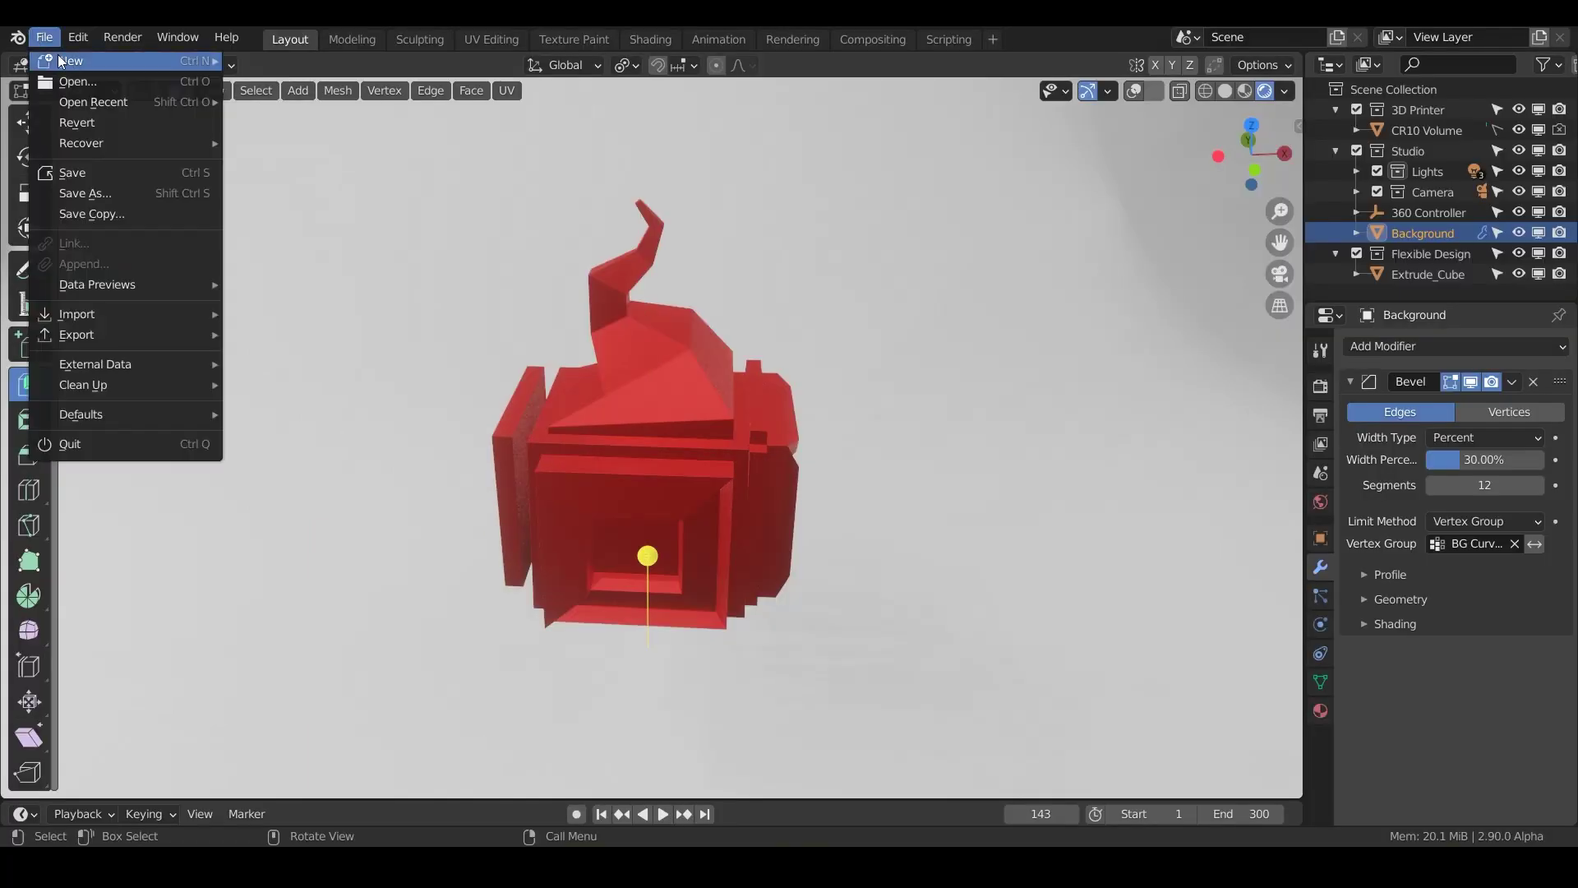
- Start a fresh General scene and shrink the timeline to enlarge the viewport
mouse_move(173, 61)
left_click(251, 62)
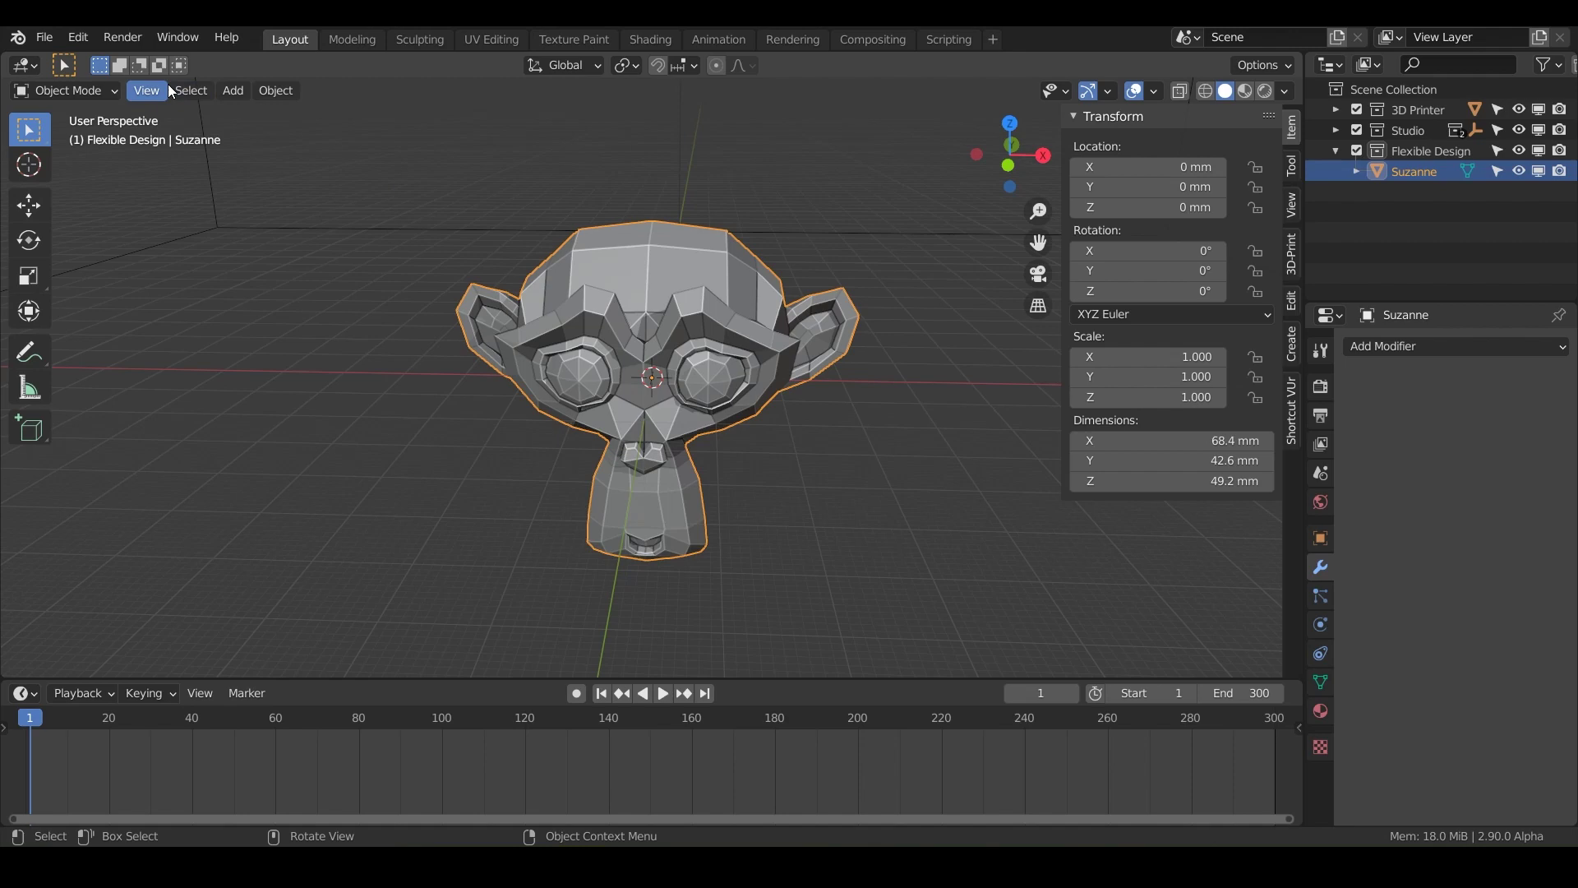
left_click(18, 37)
left_click(37, 62)
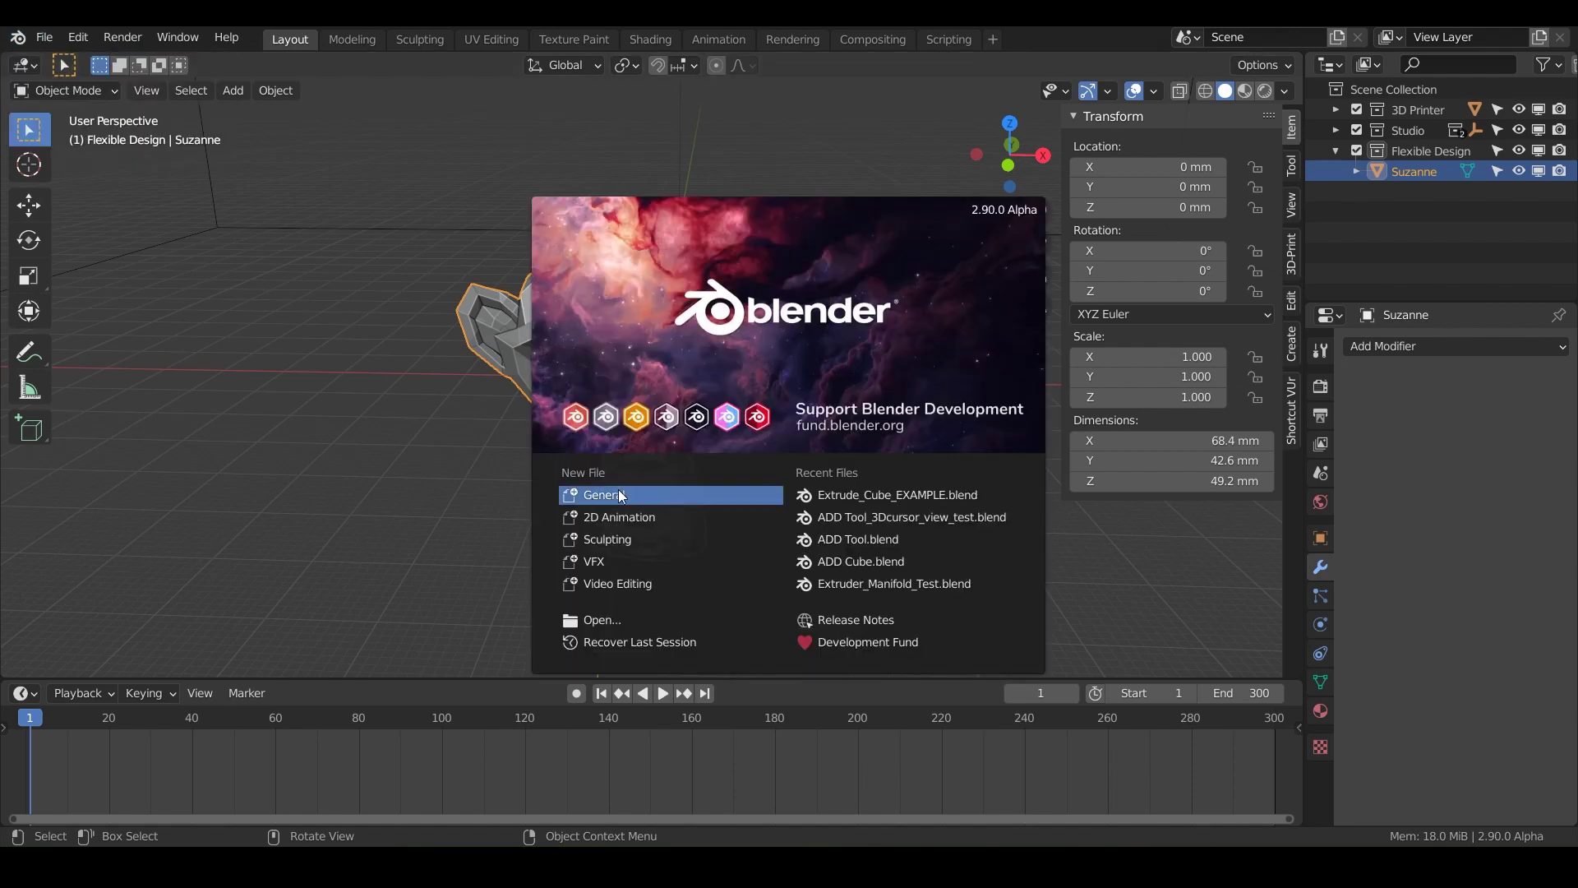
left_click(598, 495)
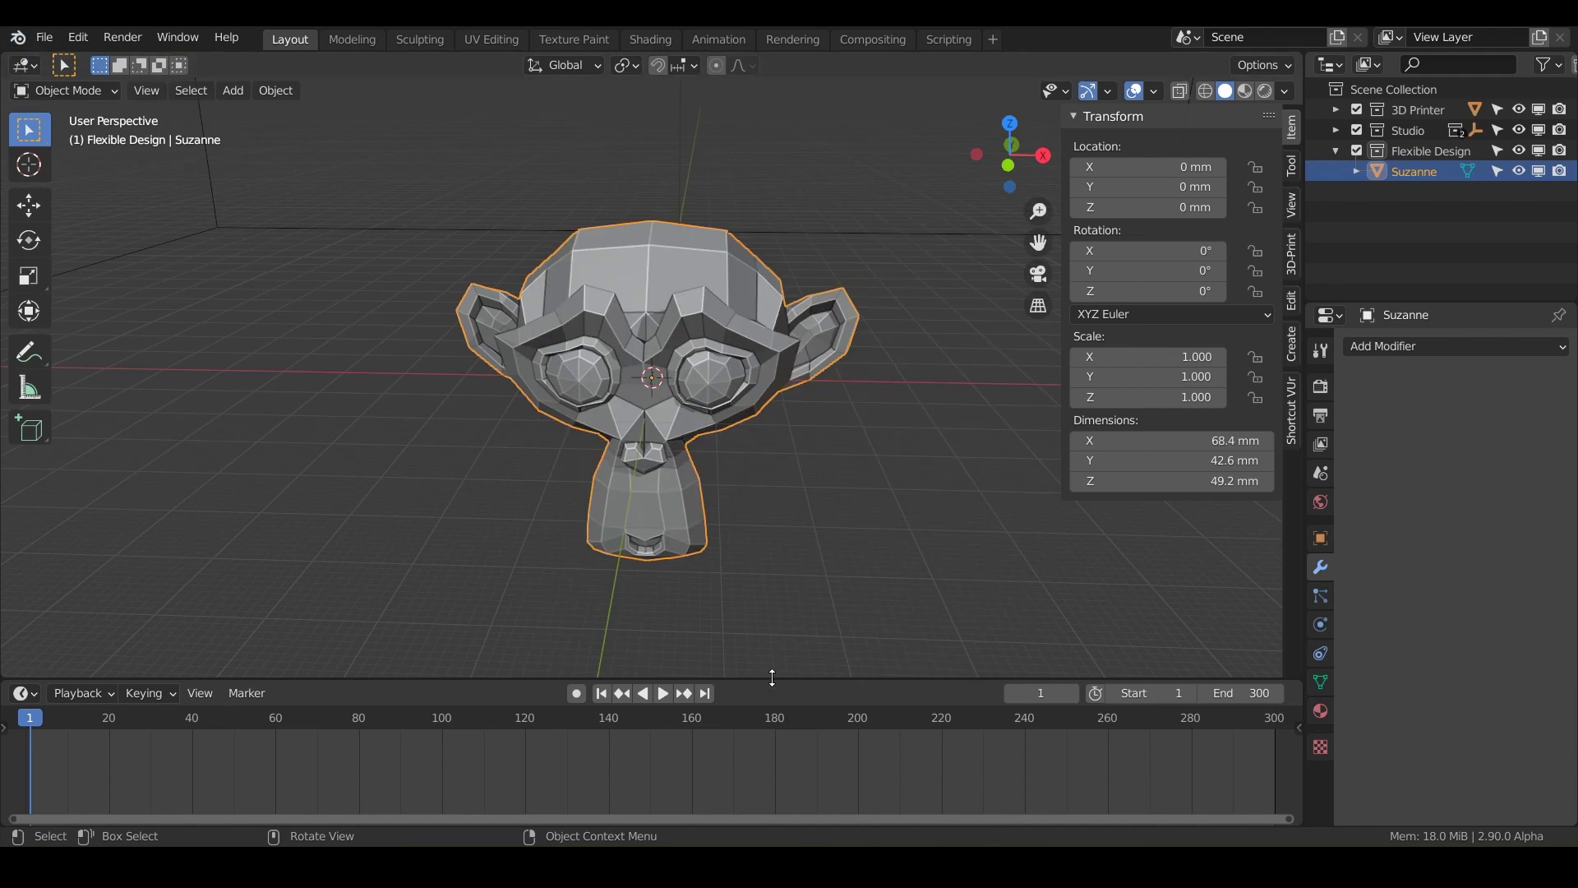
left_click_drag(774, 680, 774, 804)
- Save the file as 'Extrude_Region'
left_click(34, 37)
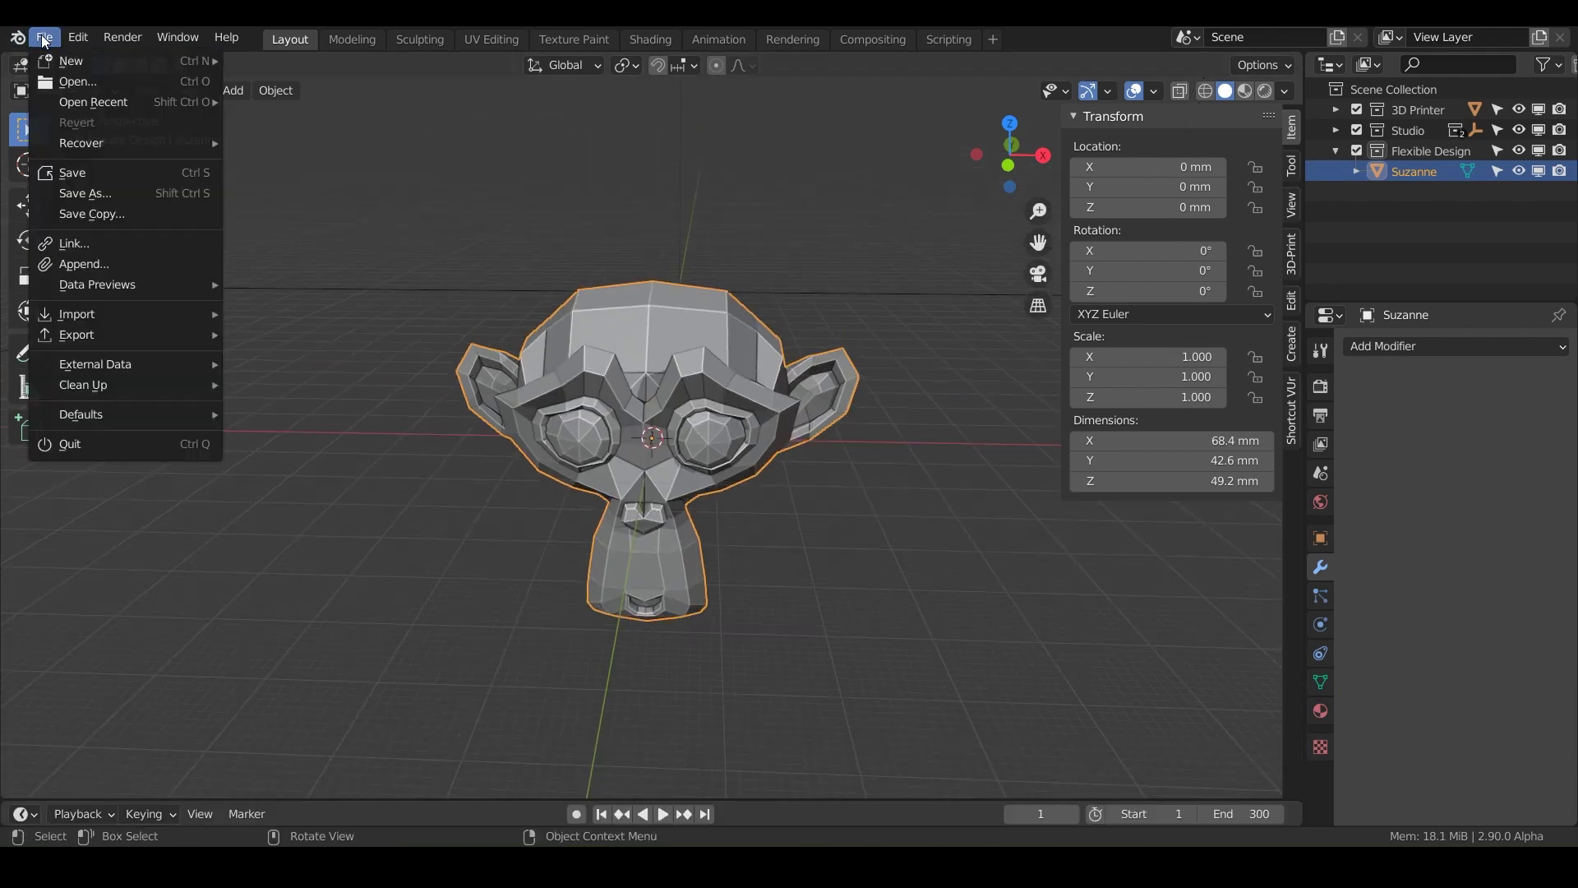
left_click(95, 185)
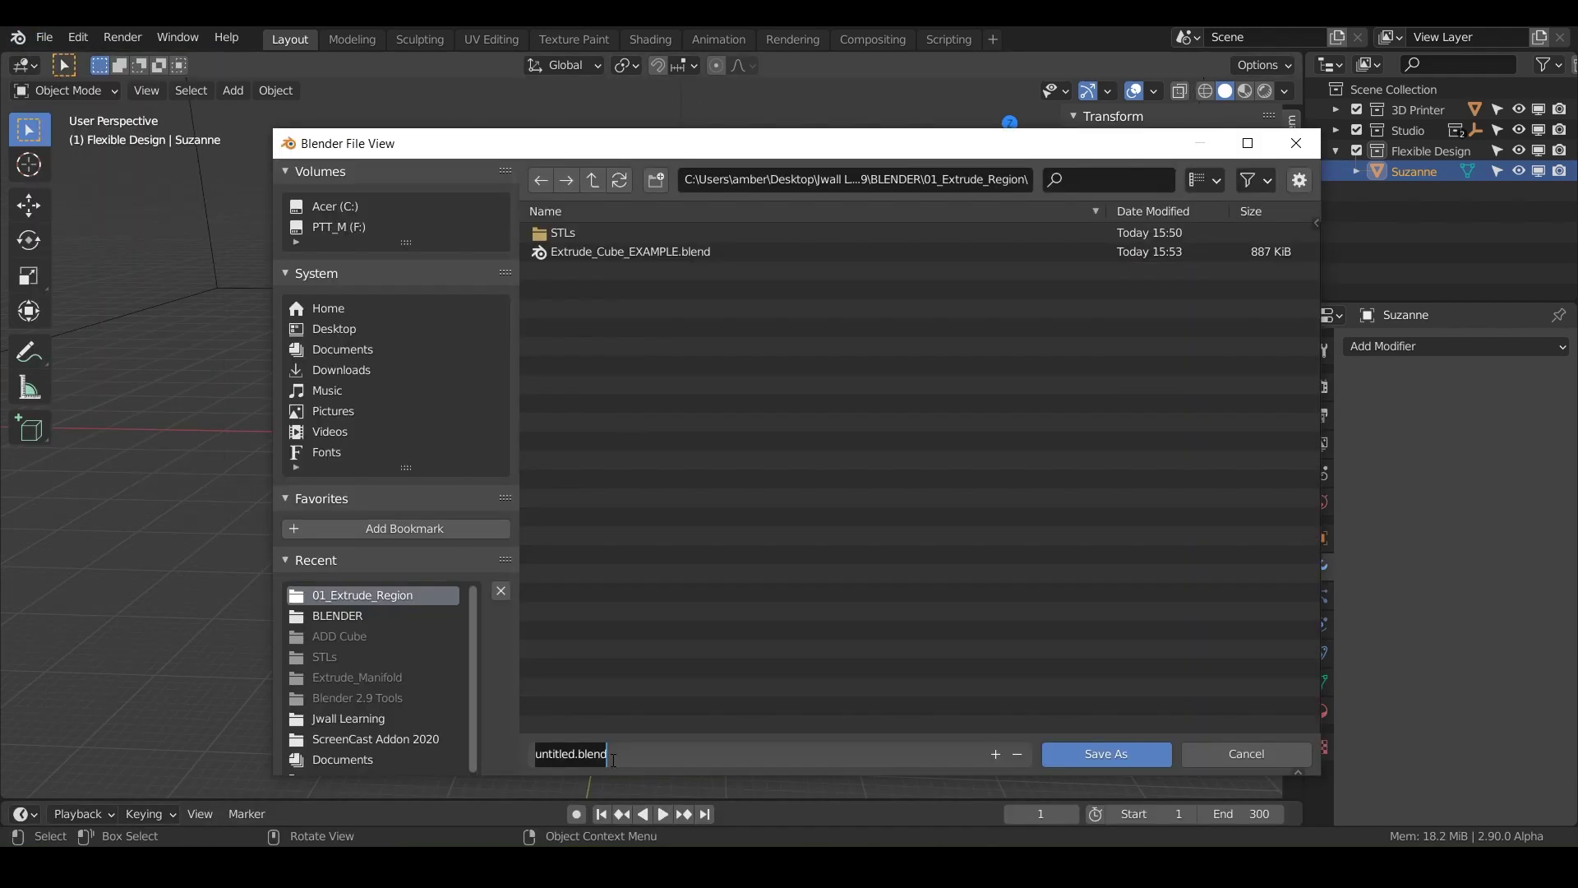
type("Extrude_Region")
key("Return")
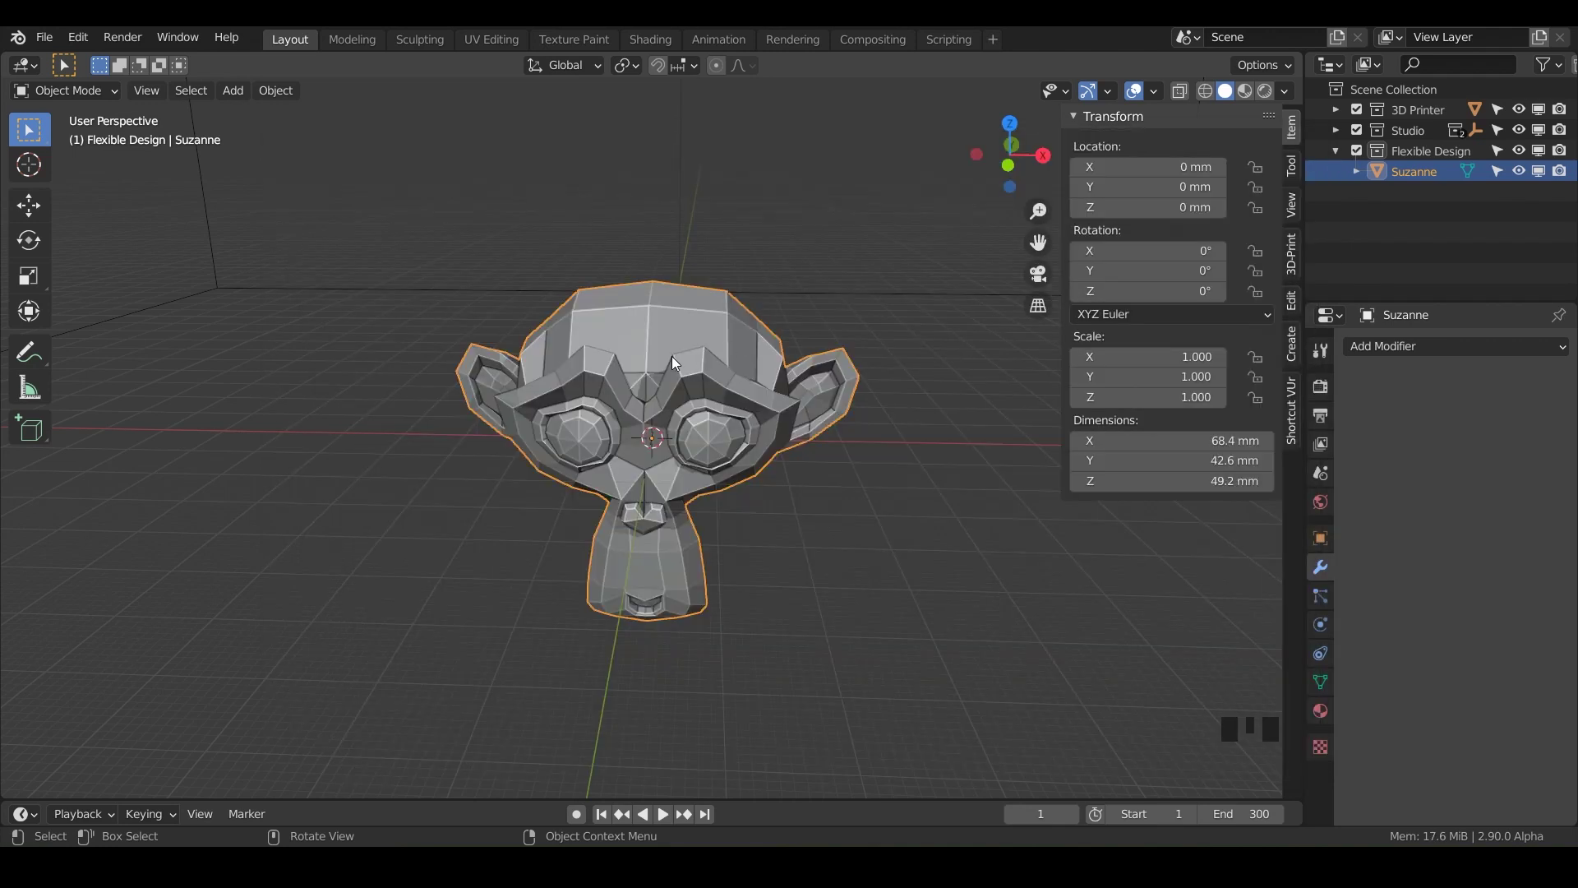
- Delete the Suzanne monkey head
left_click(665, 349)
key("x")
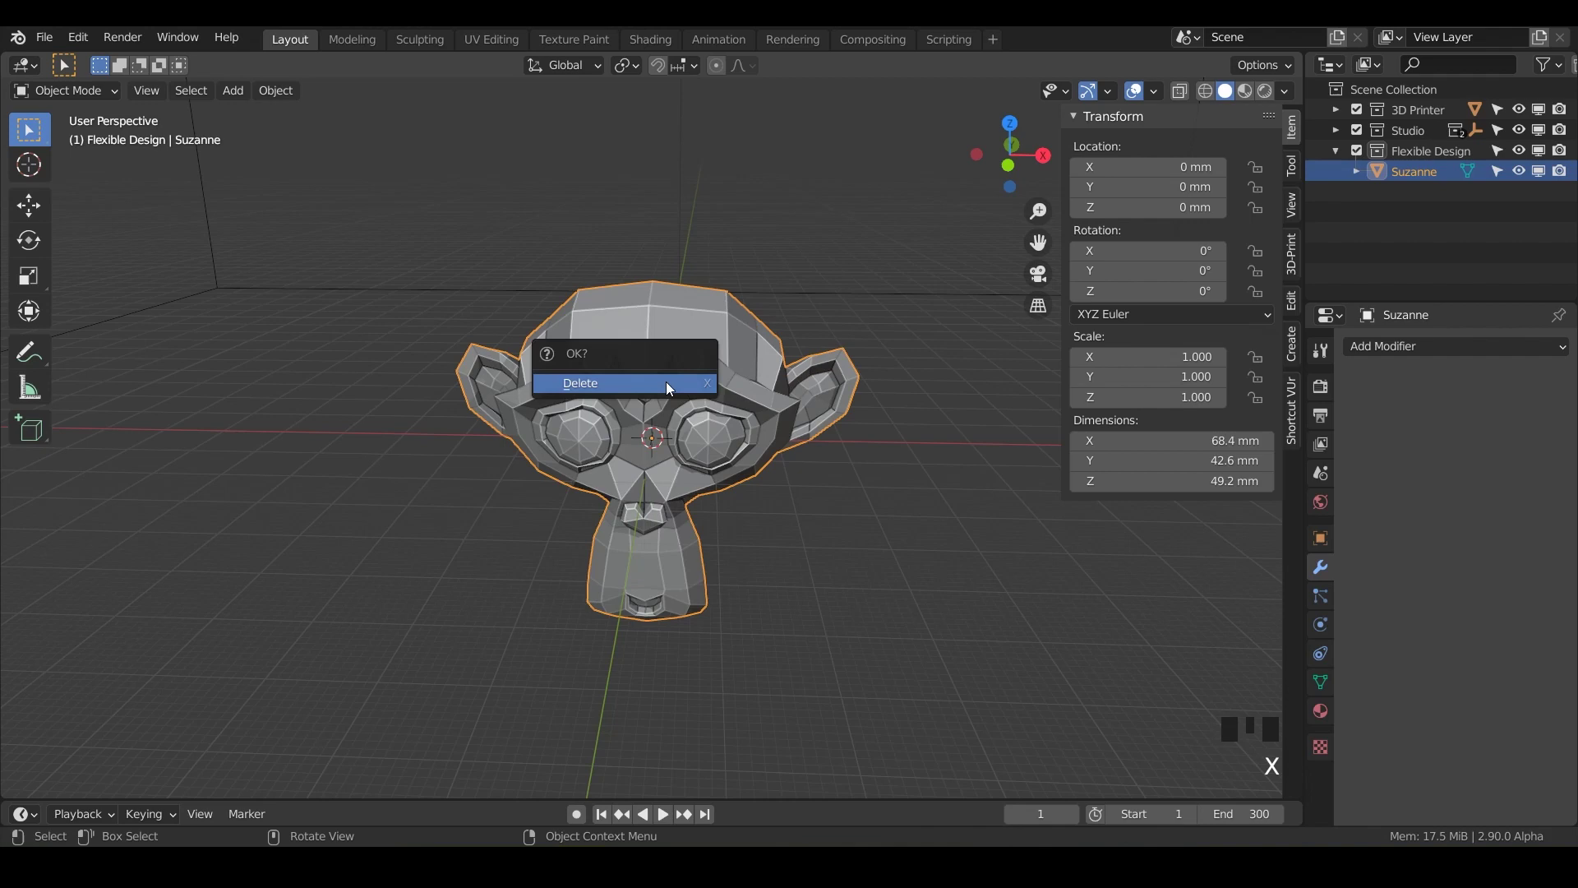
left_click(653, 382)
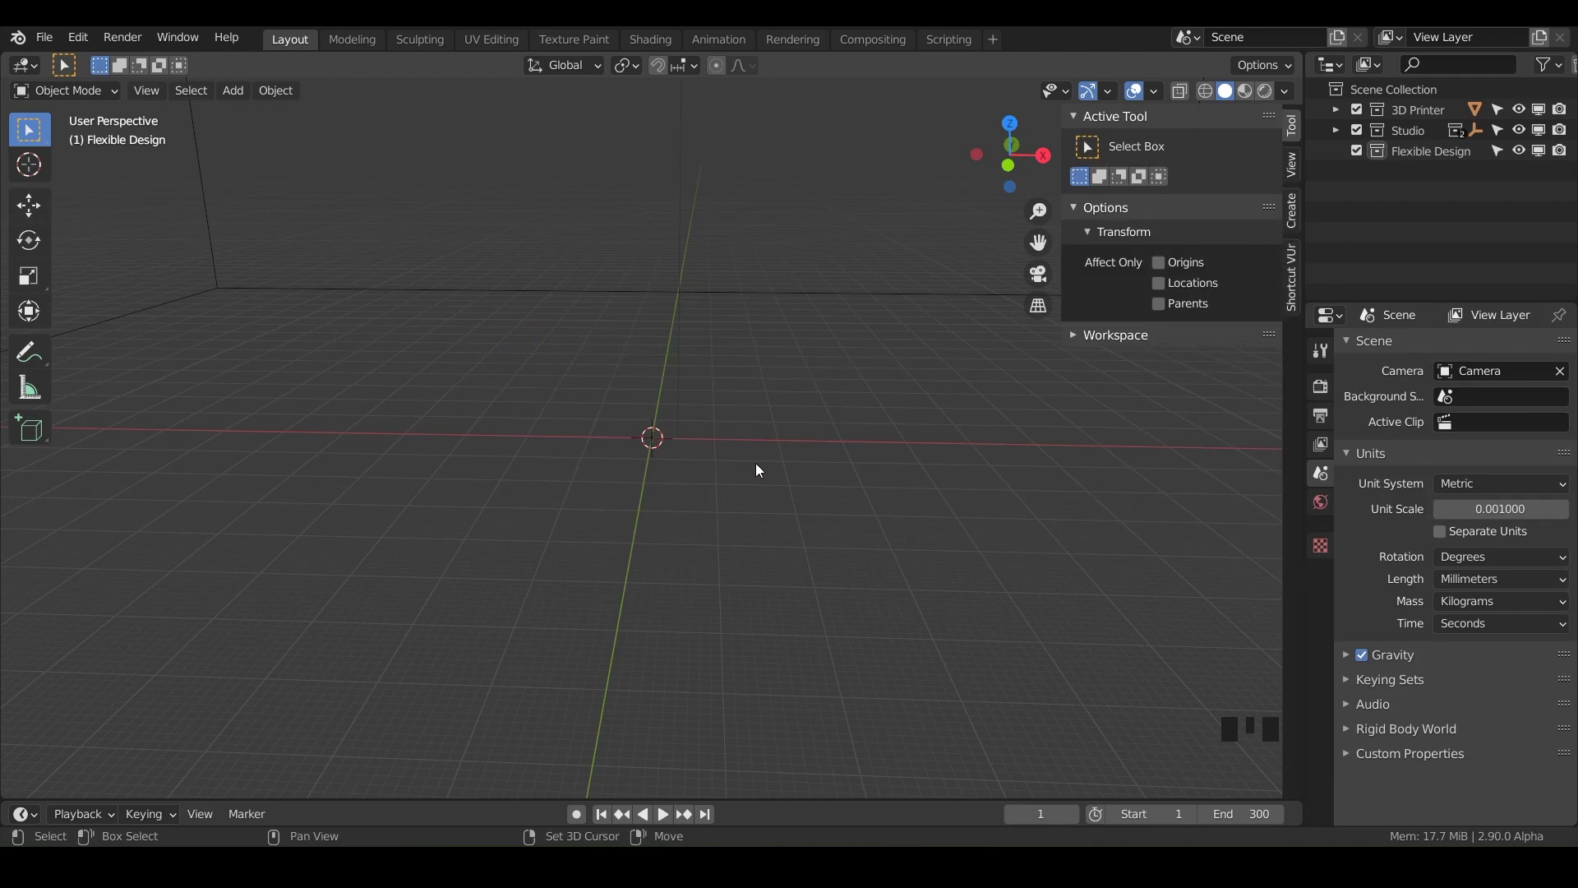
- Add a mesh cube with its size set to 20 mm
key("shift+a")
mouse_move(723, 434)
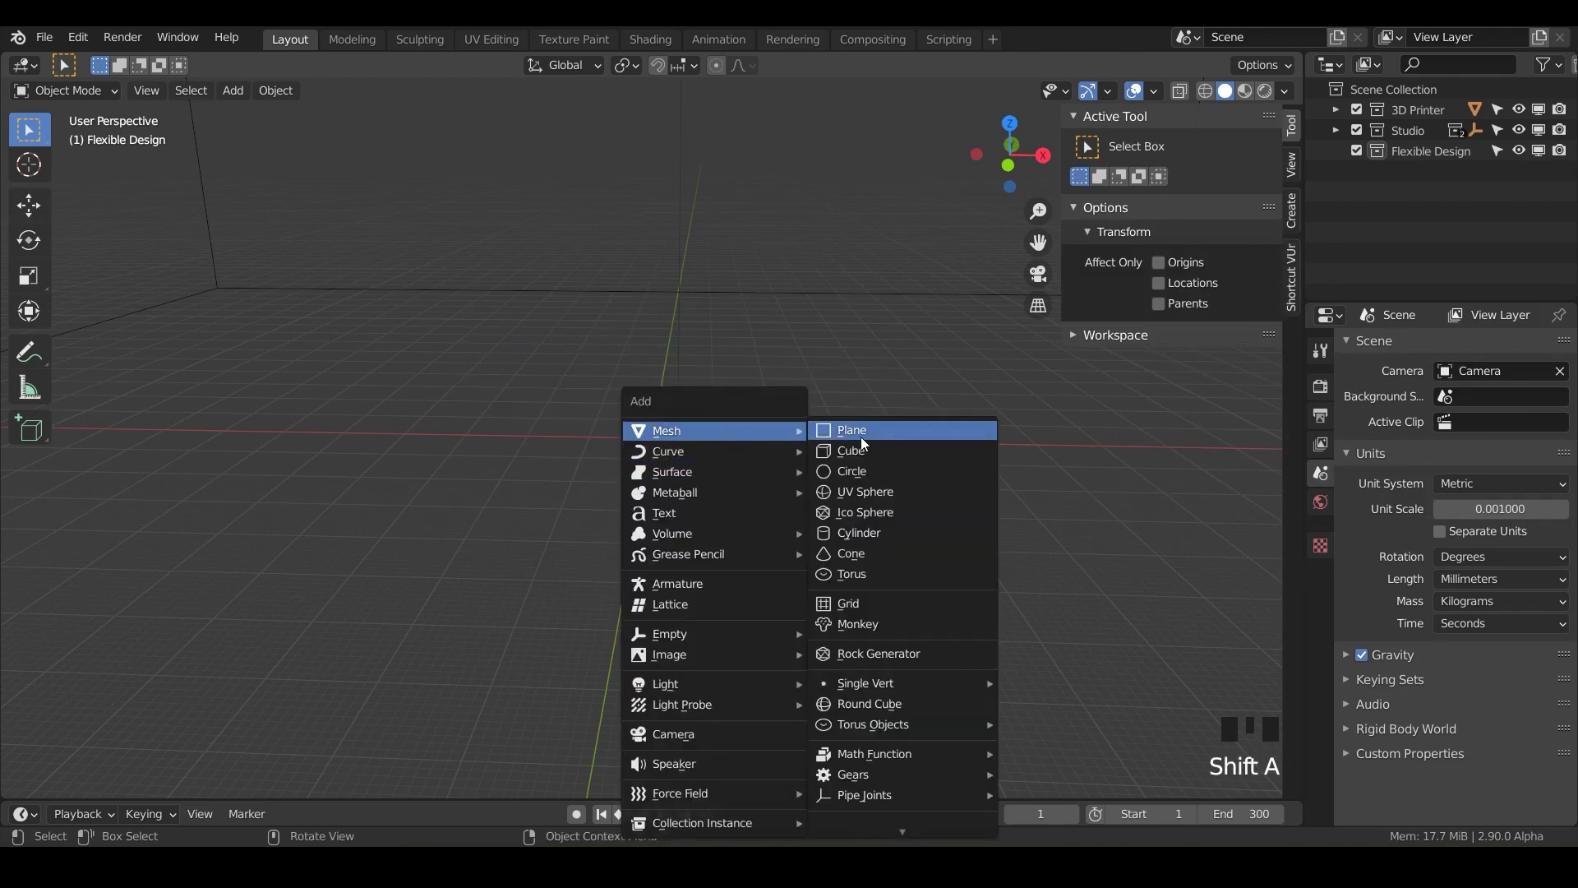
left_click(866, 448)
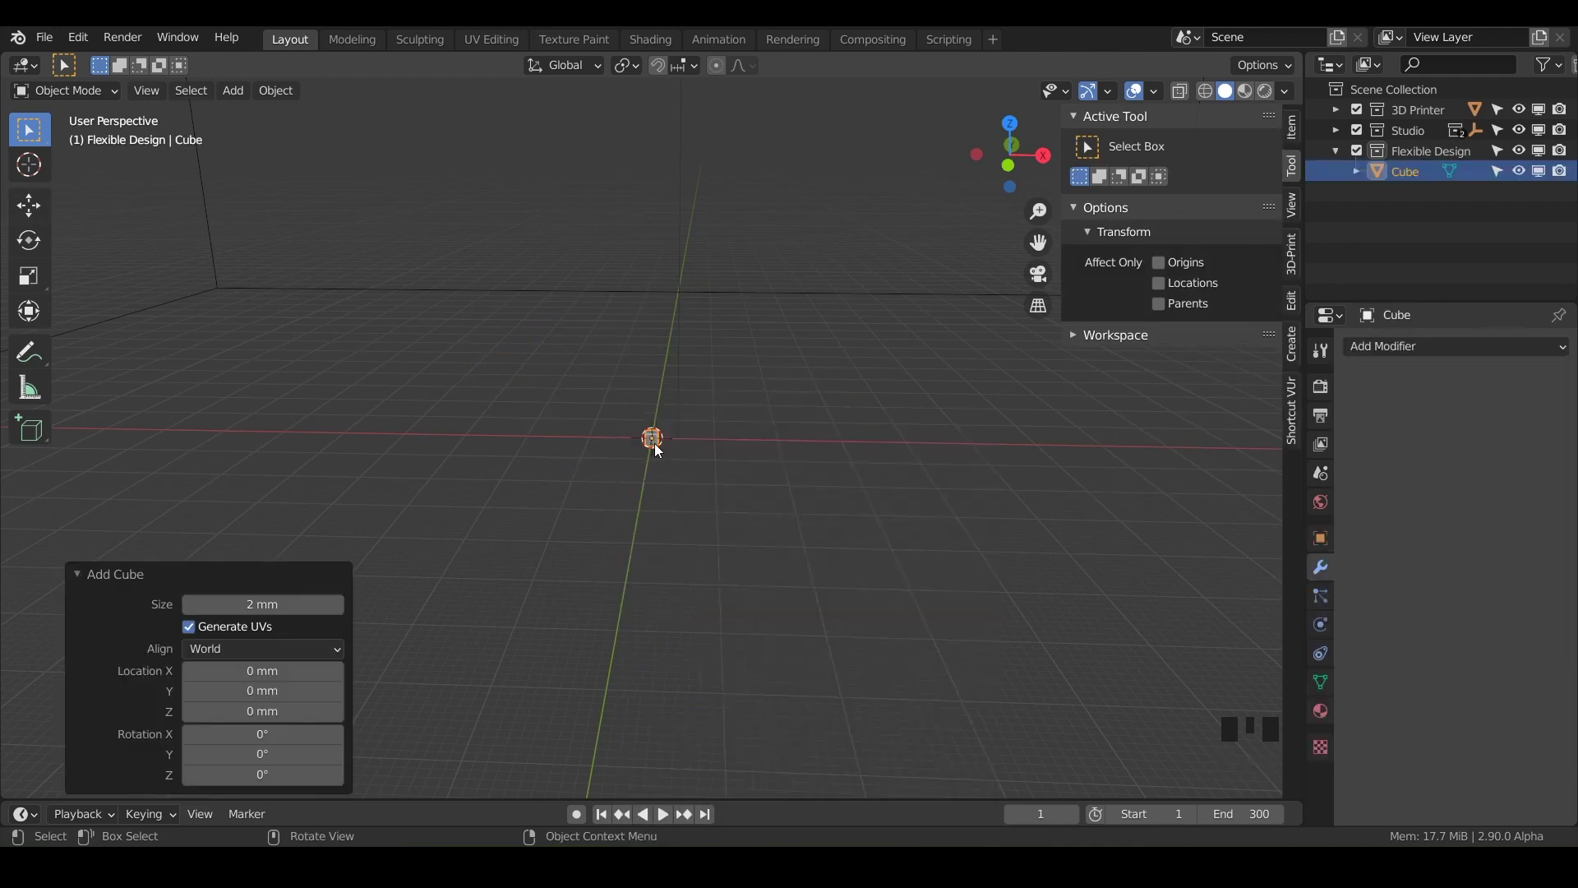
left_click(80, 573)
left_click(81, 783)
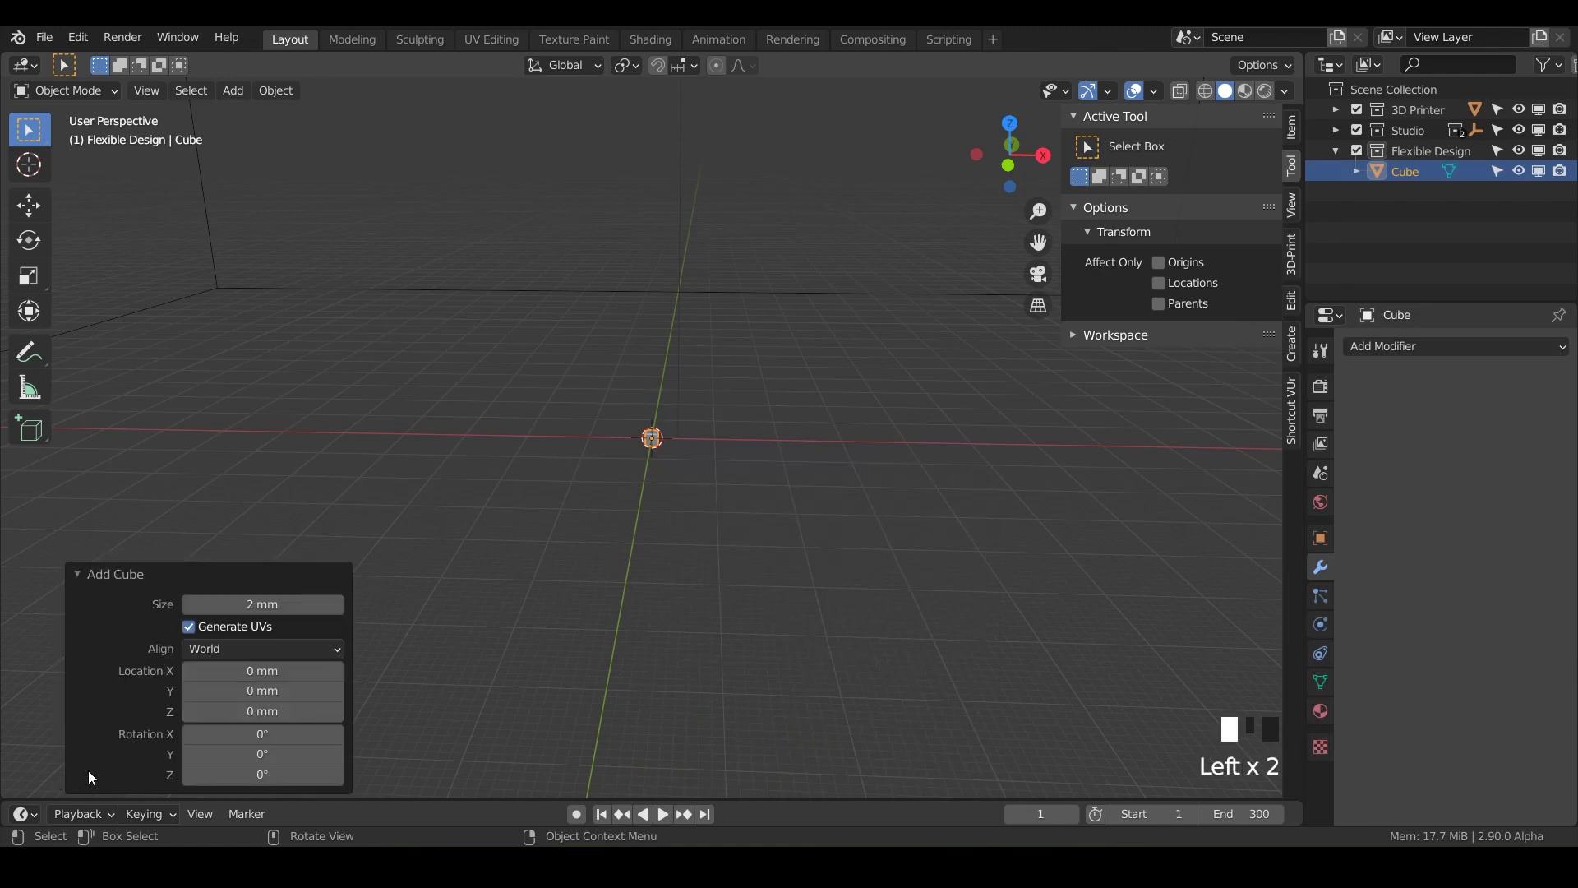
left_click(260, 613)
type("20")
key("Return")
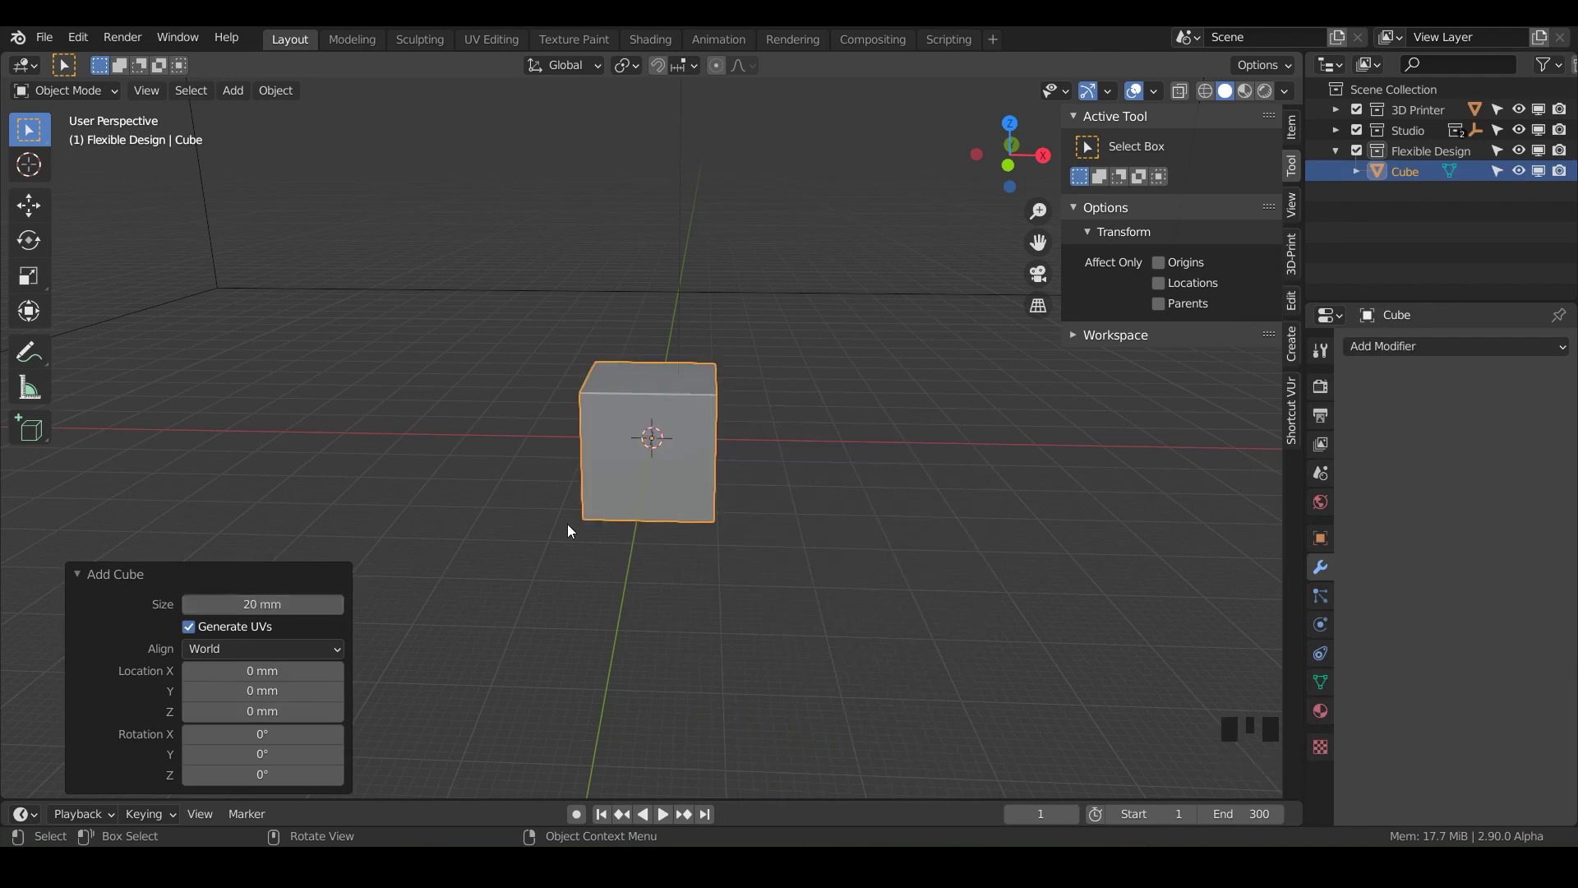
- Rename the cube to 'Extrude_Cube' and save the file
left_click(1292, 127)
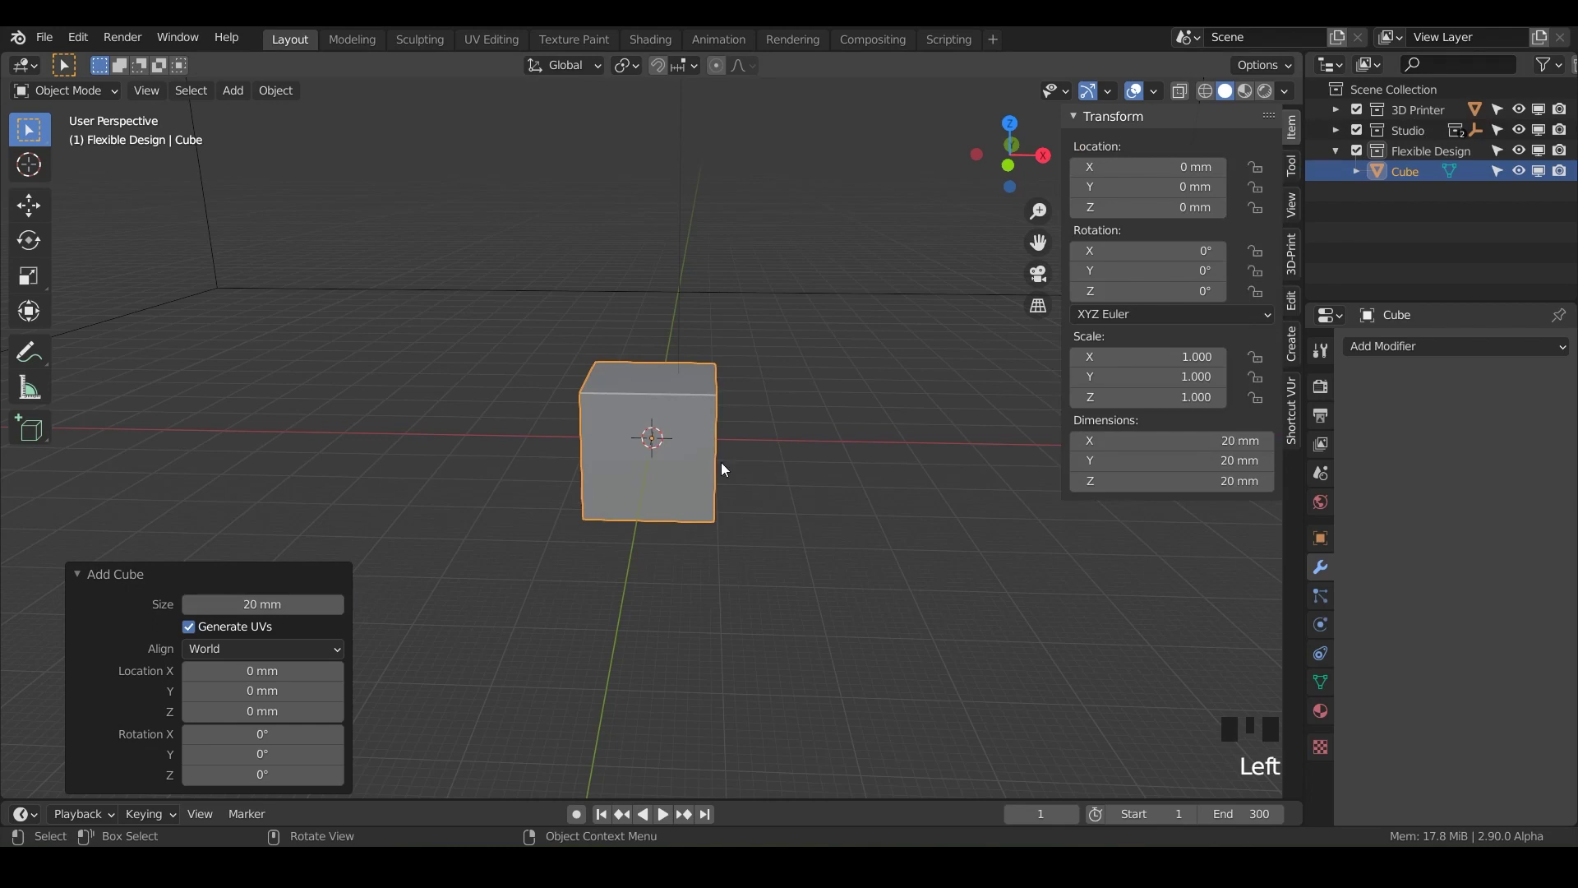
double_click(1404, 171)
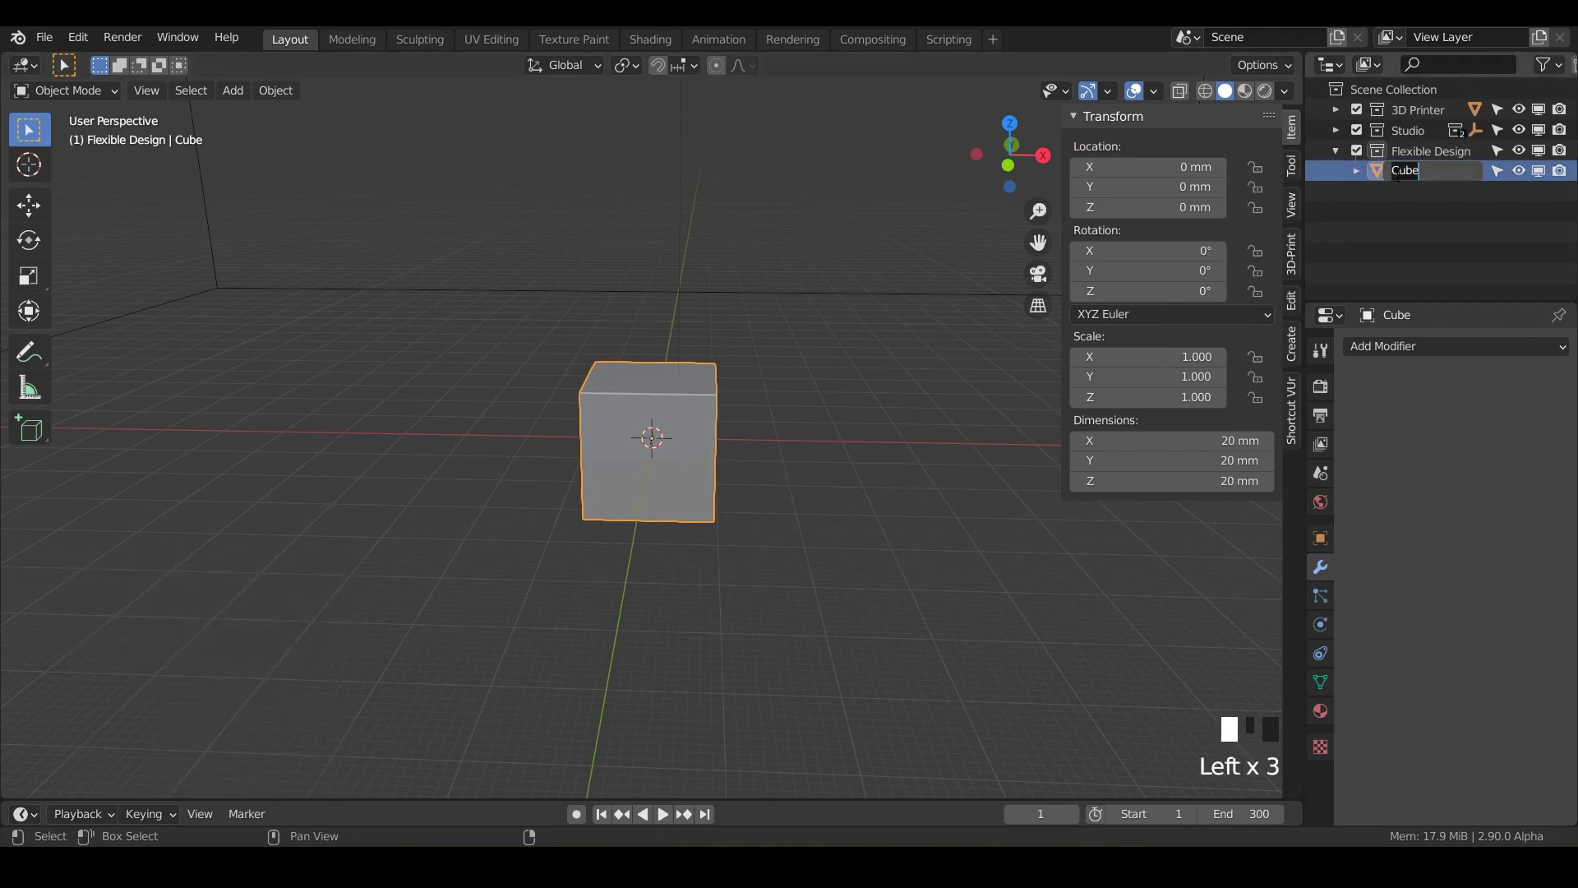
type("Extrude_Cube")
key("Return")
key("ctrl+s")
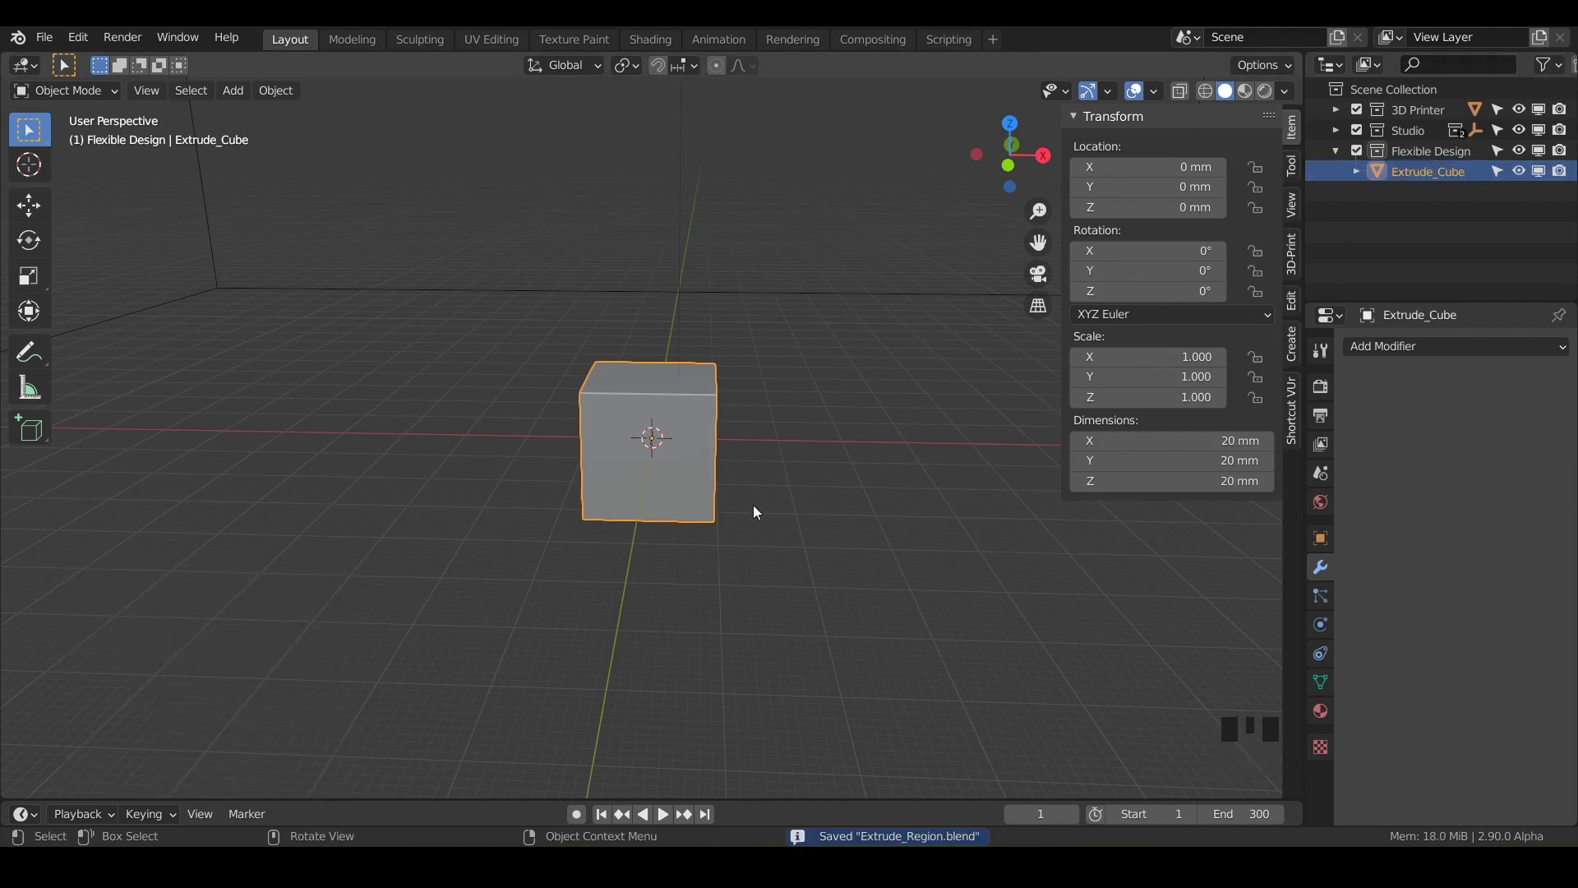
- Enter Edit Mode and select the cube's top face
key("Tab")
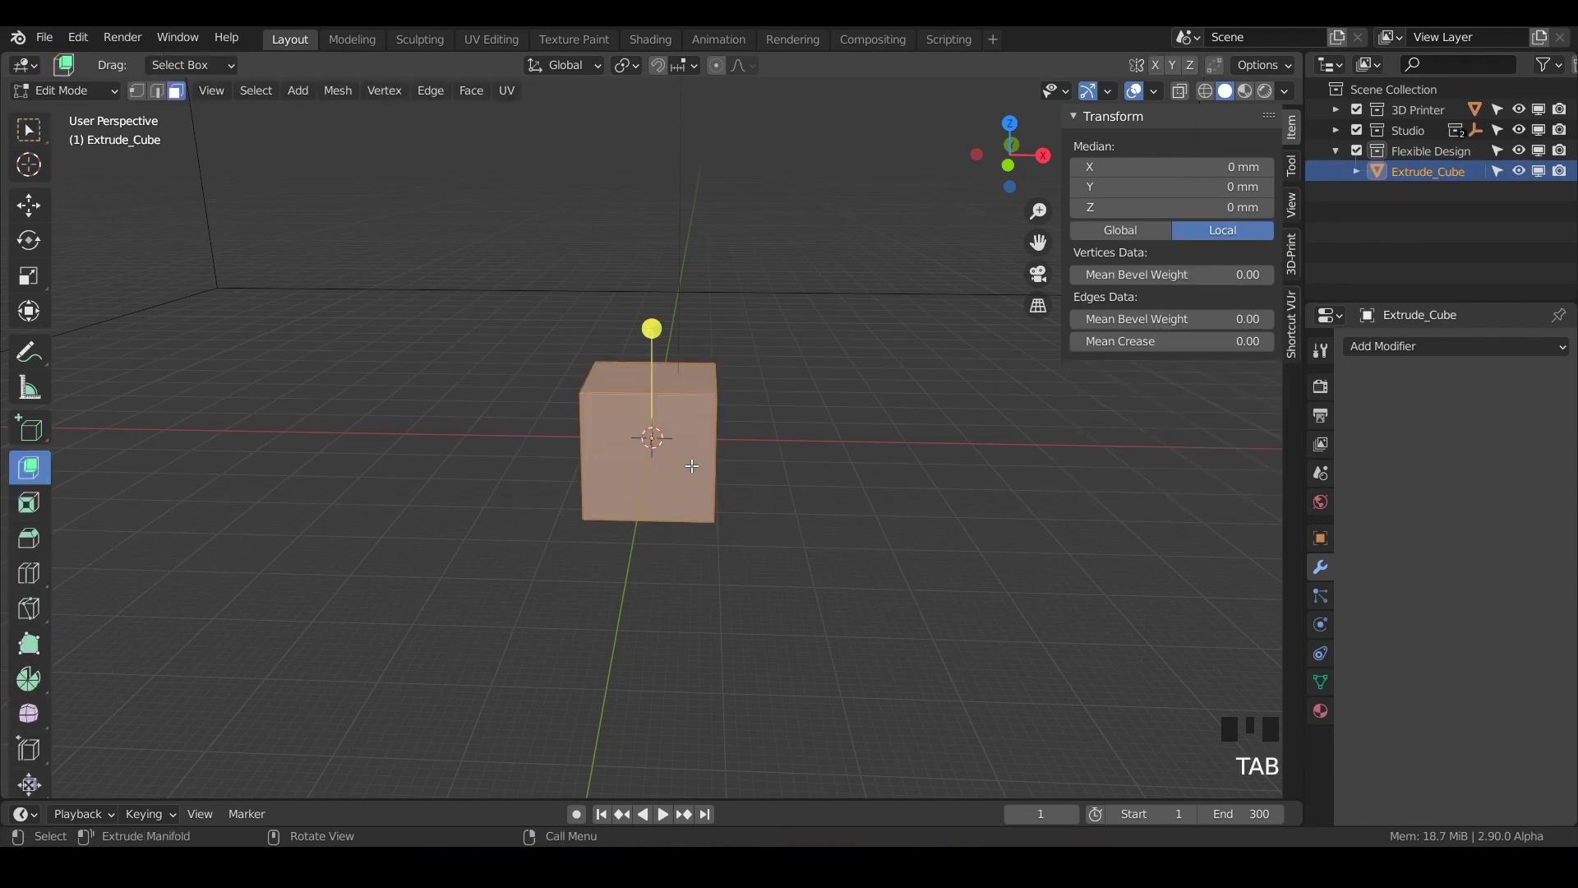
middle_click_drag(661, 498, 596, 503)
scroll(596, 503, "up", 3)
scroll(596, 504, "up", 1)
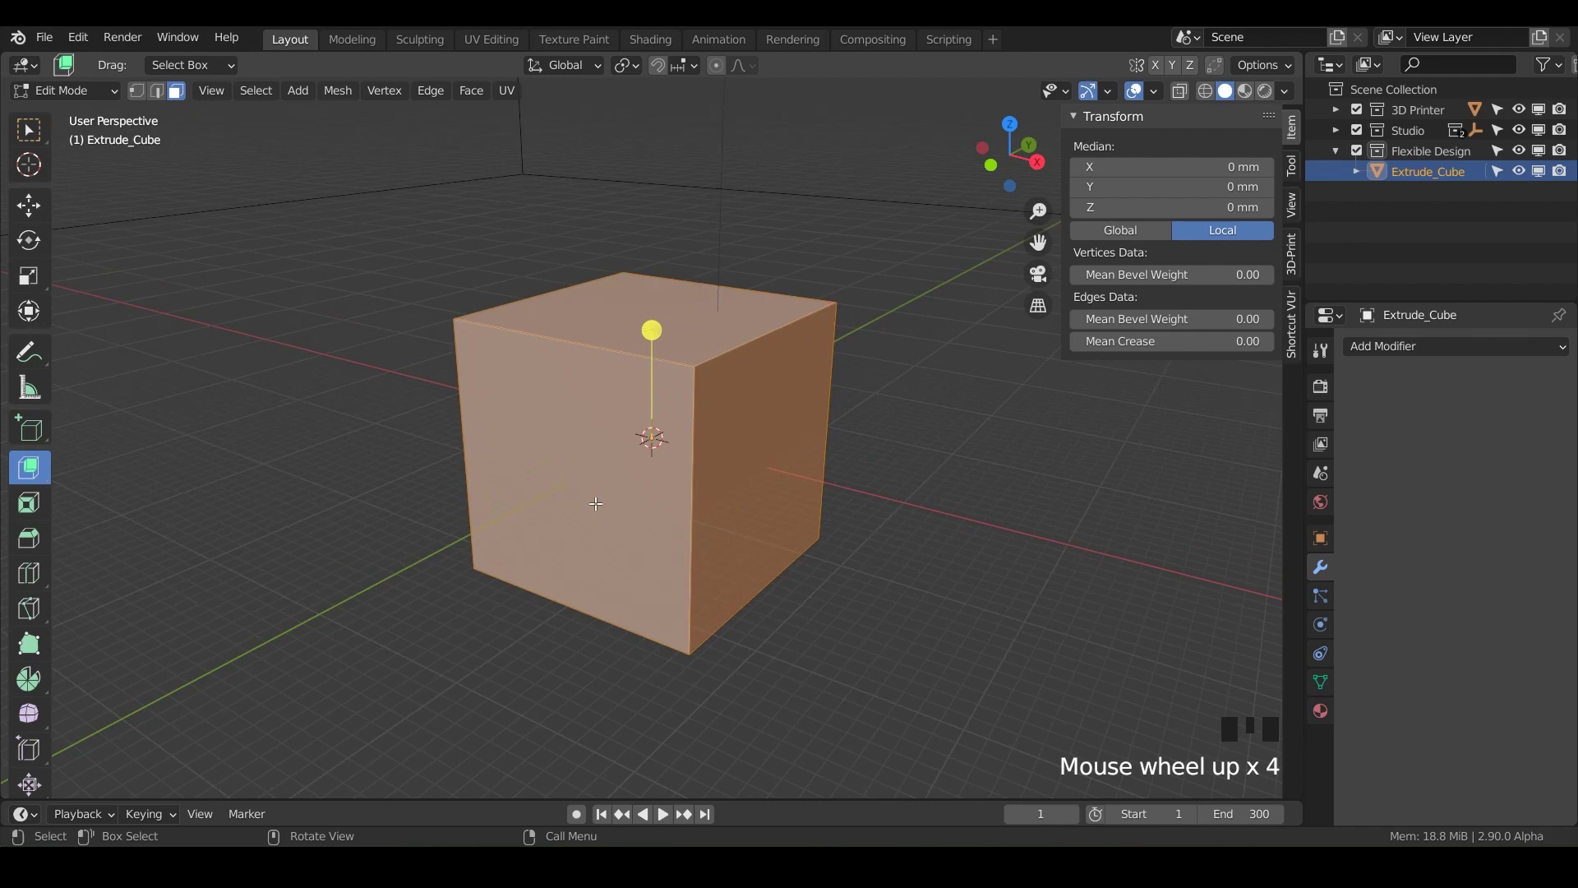
left_click(29, 130)
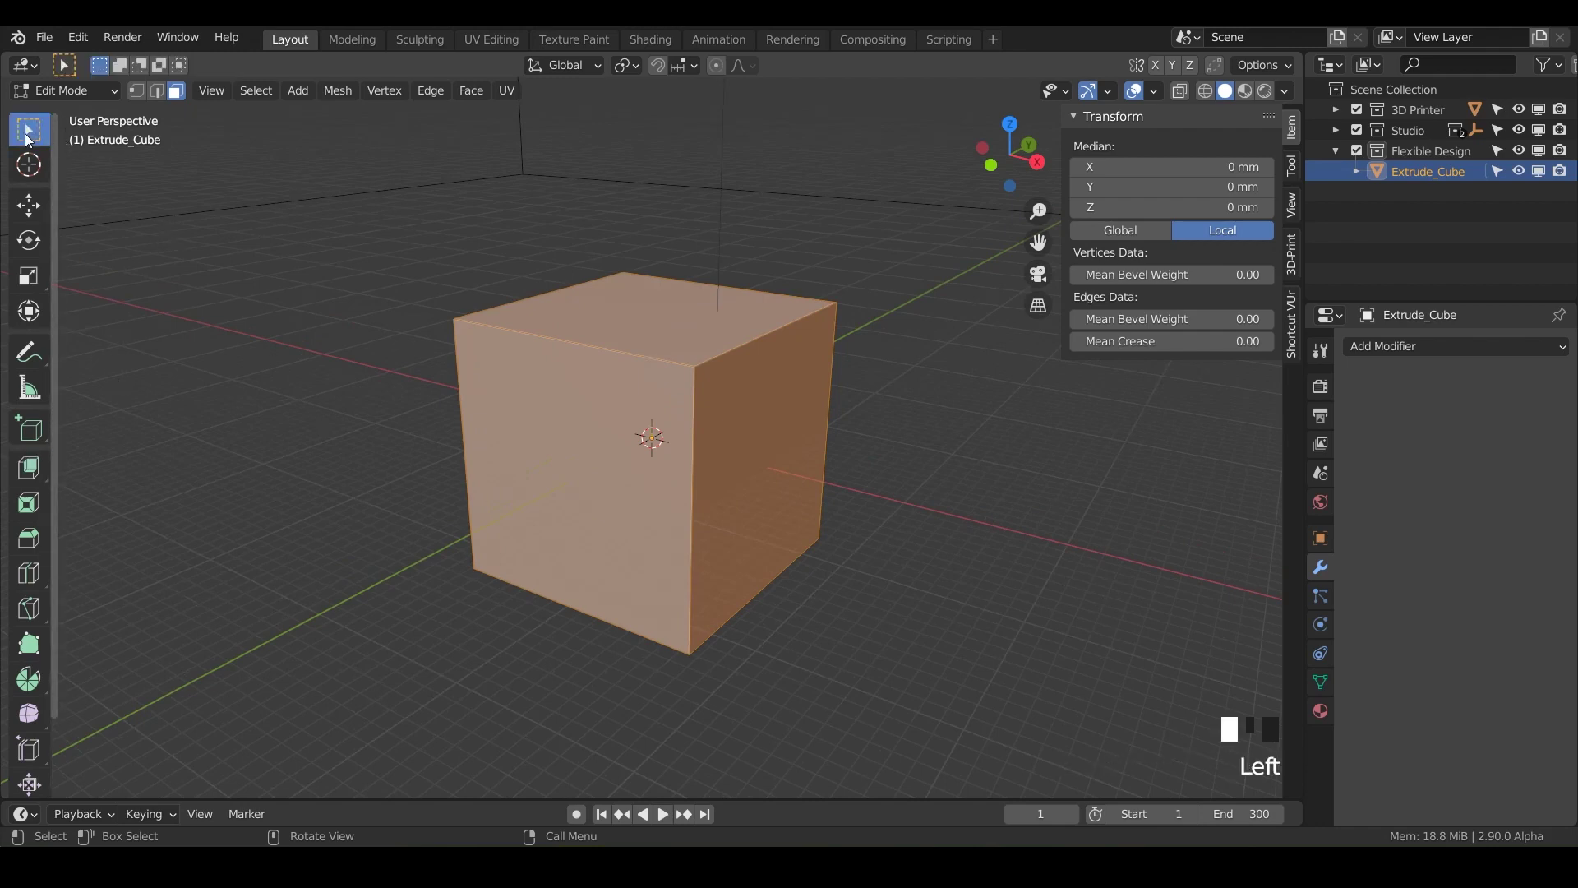
left_click(640, 322)
left_click(806, 469)
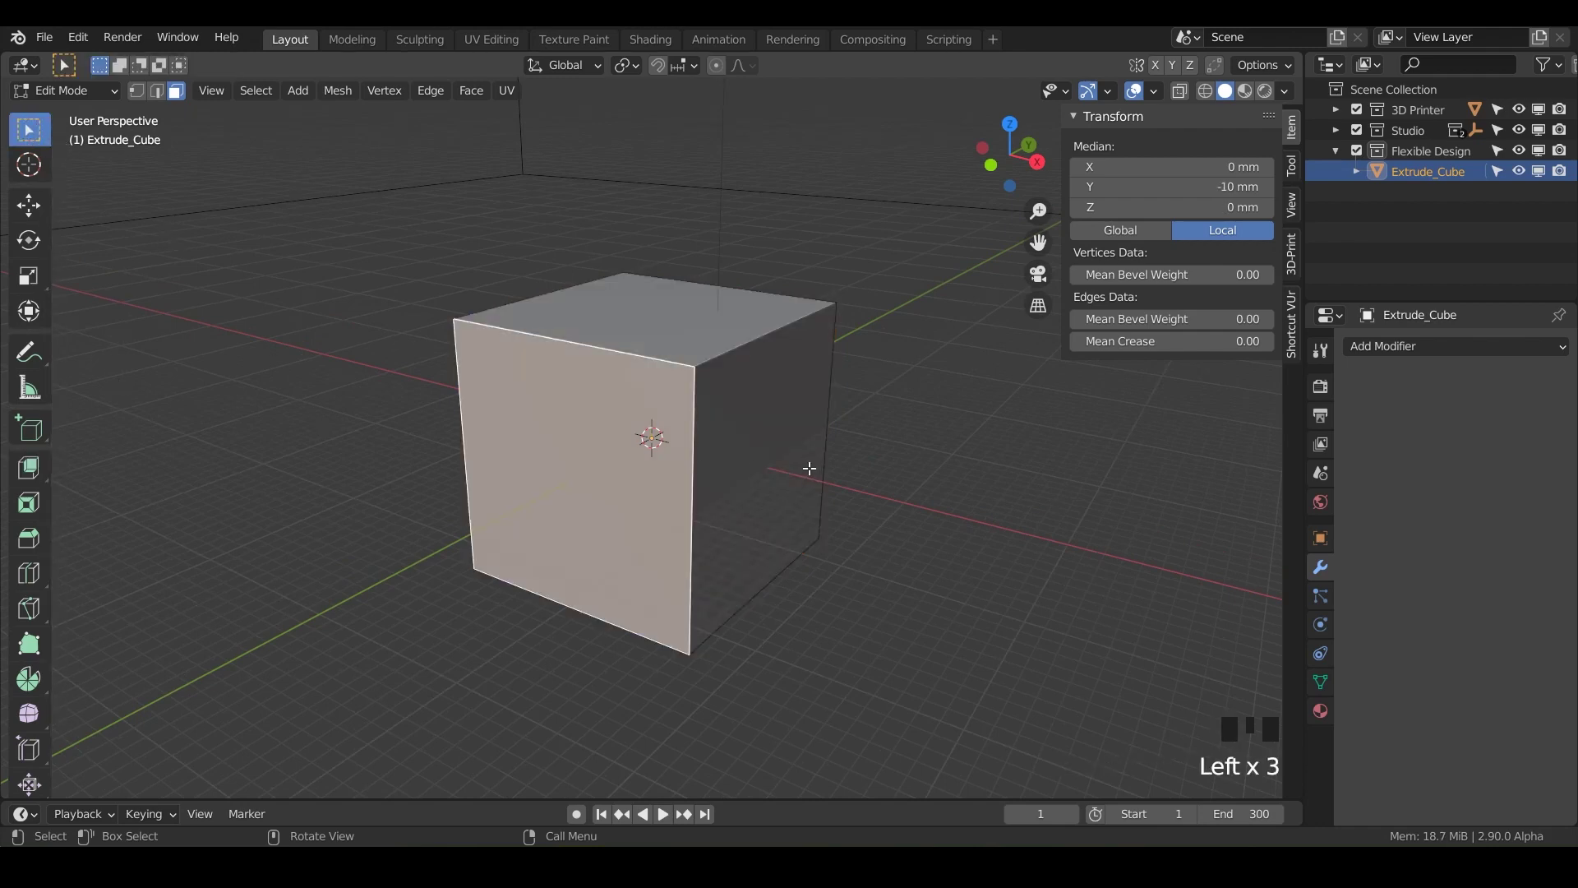
left_click(782, 454)
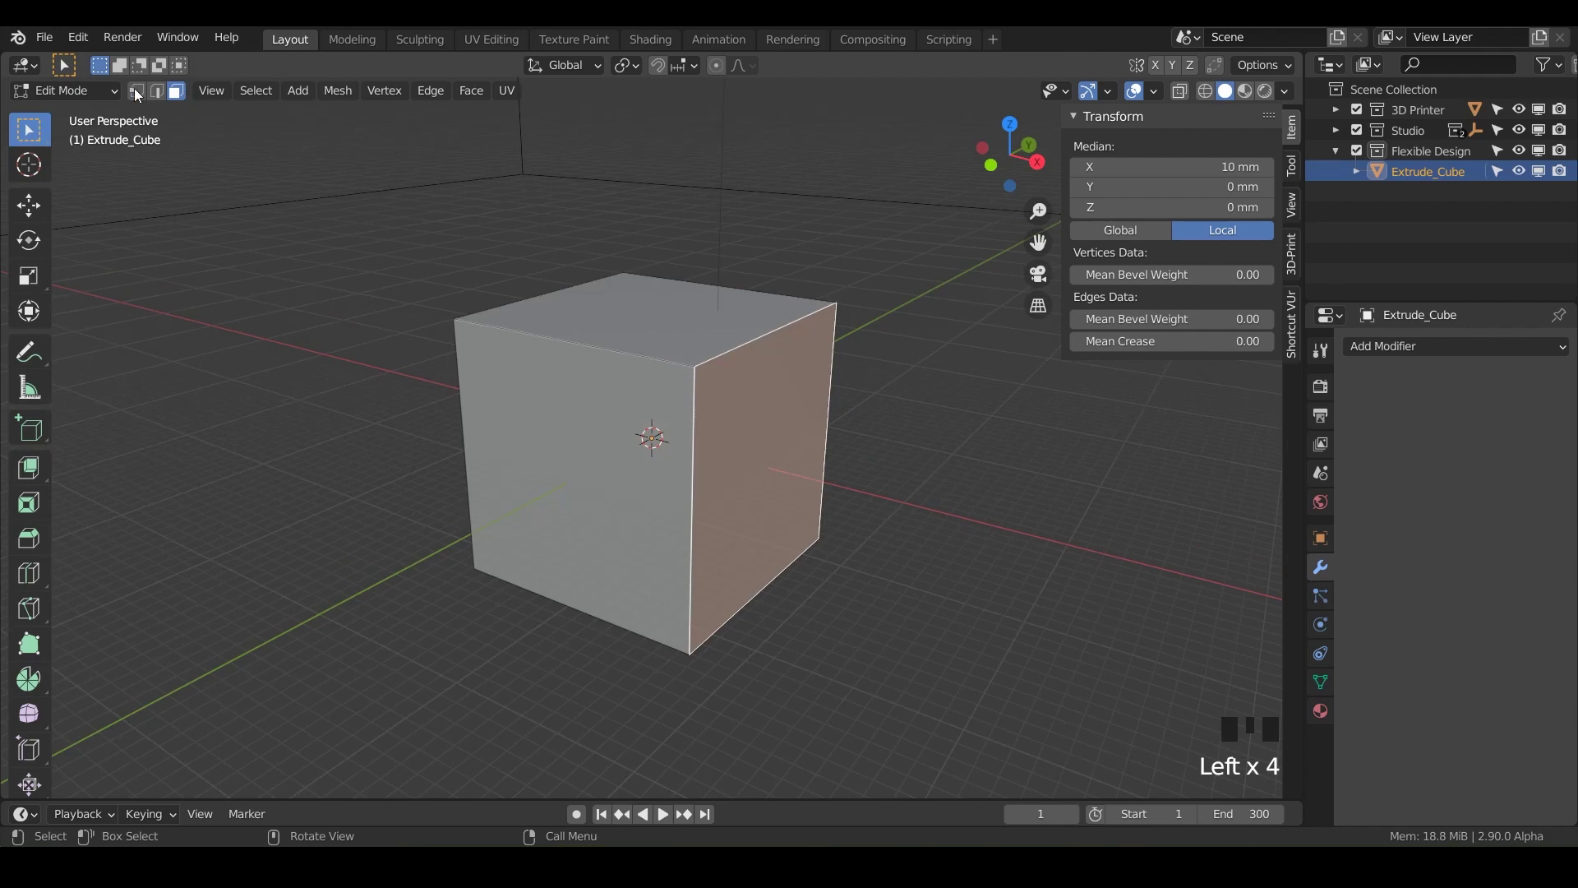
left_click(675, 303)
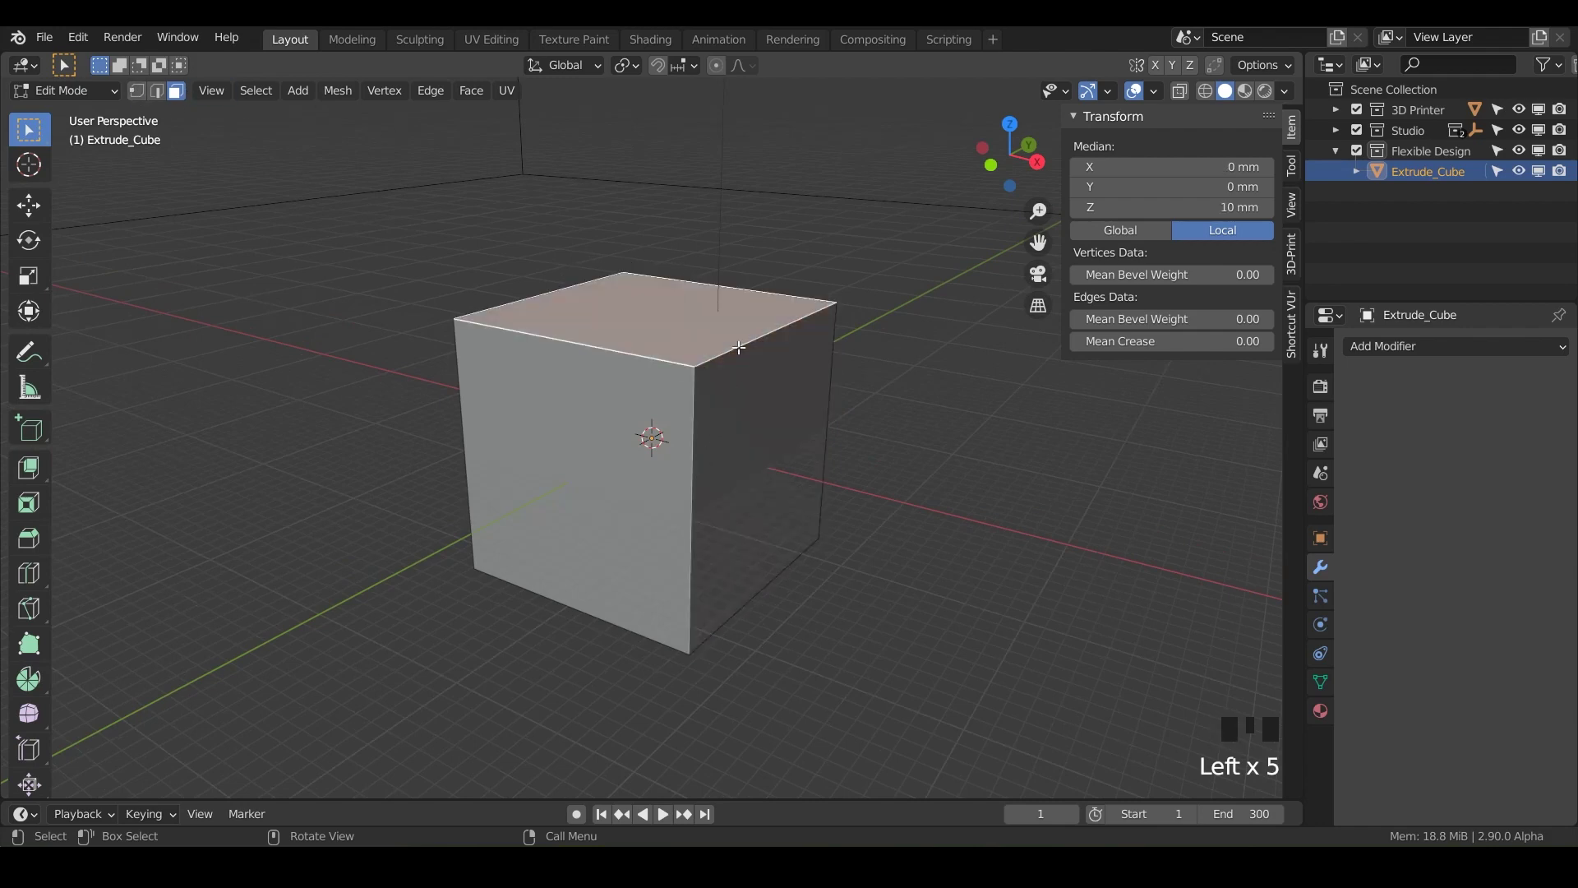
middle_click_drag(682, 335, 701, 379)
- Extrude the top face upward twice and scale it down to 0.514
key("e")
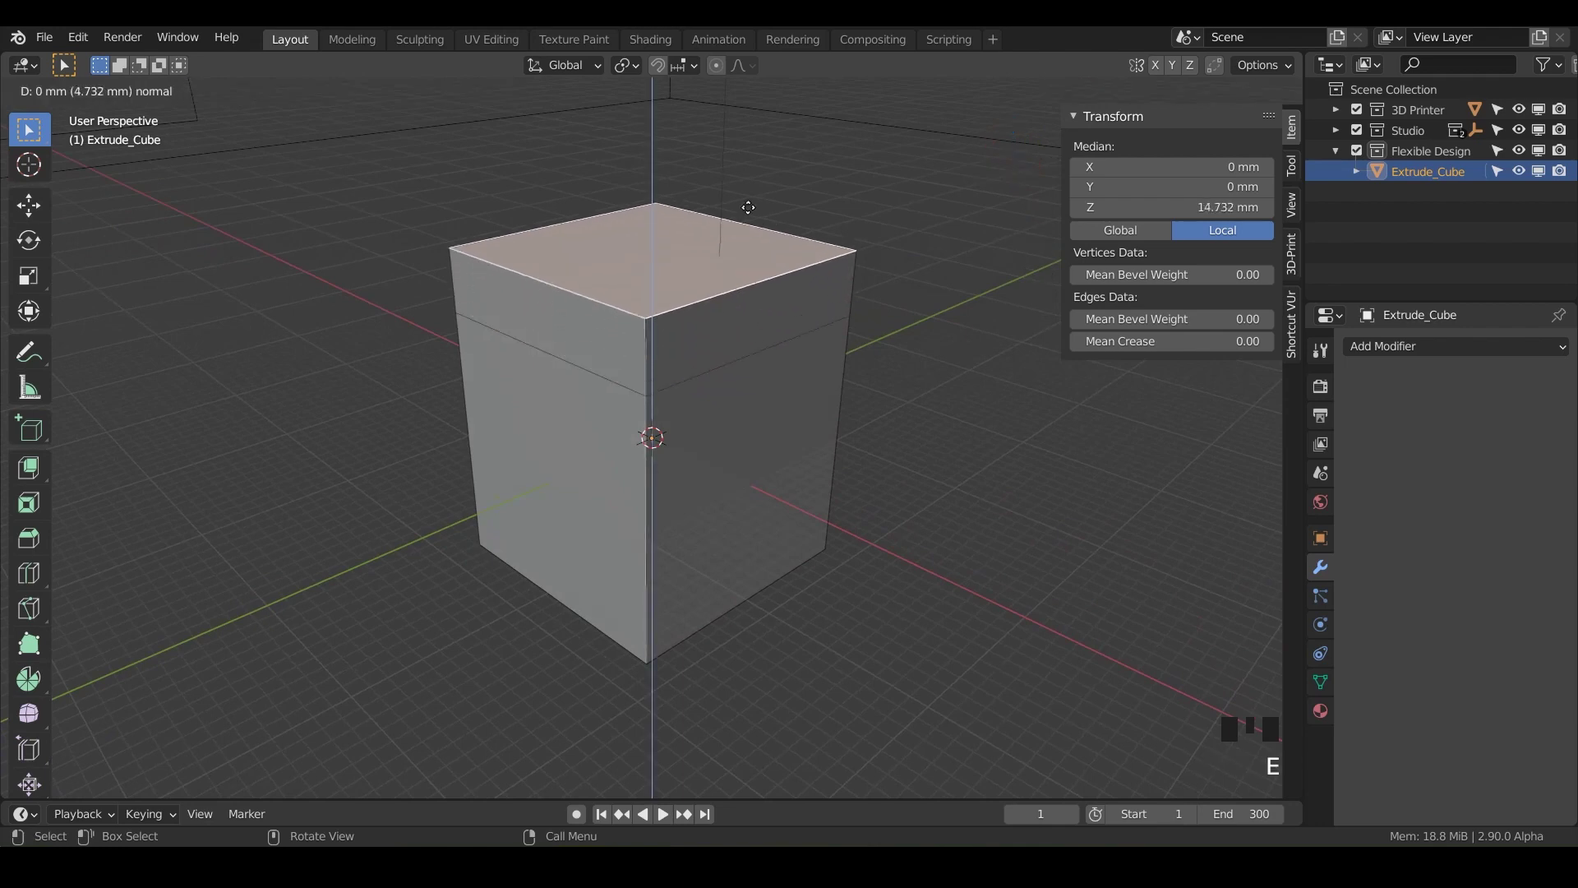
left_click(720, 233)
key("e")
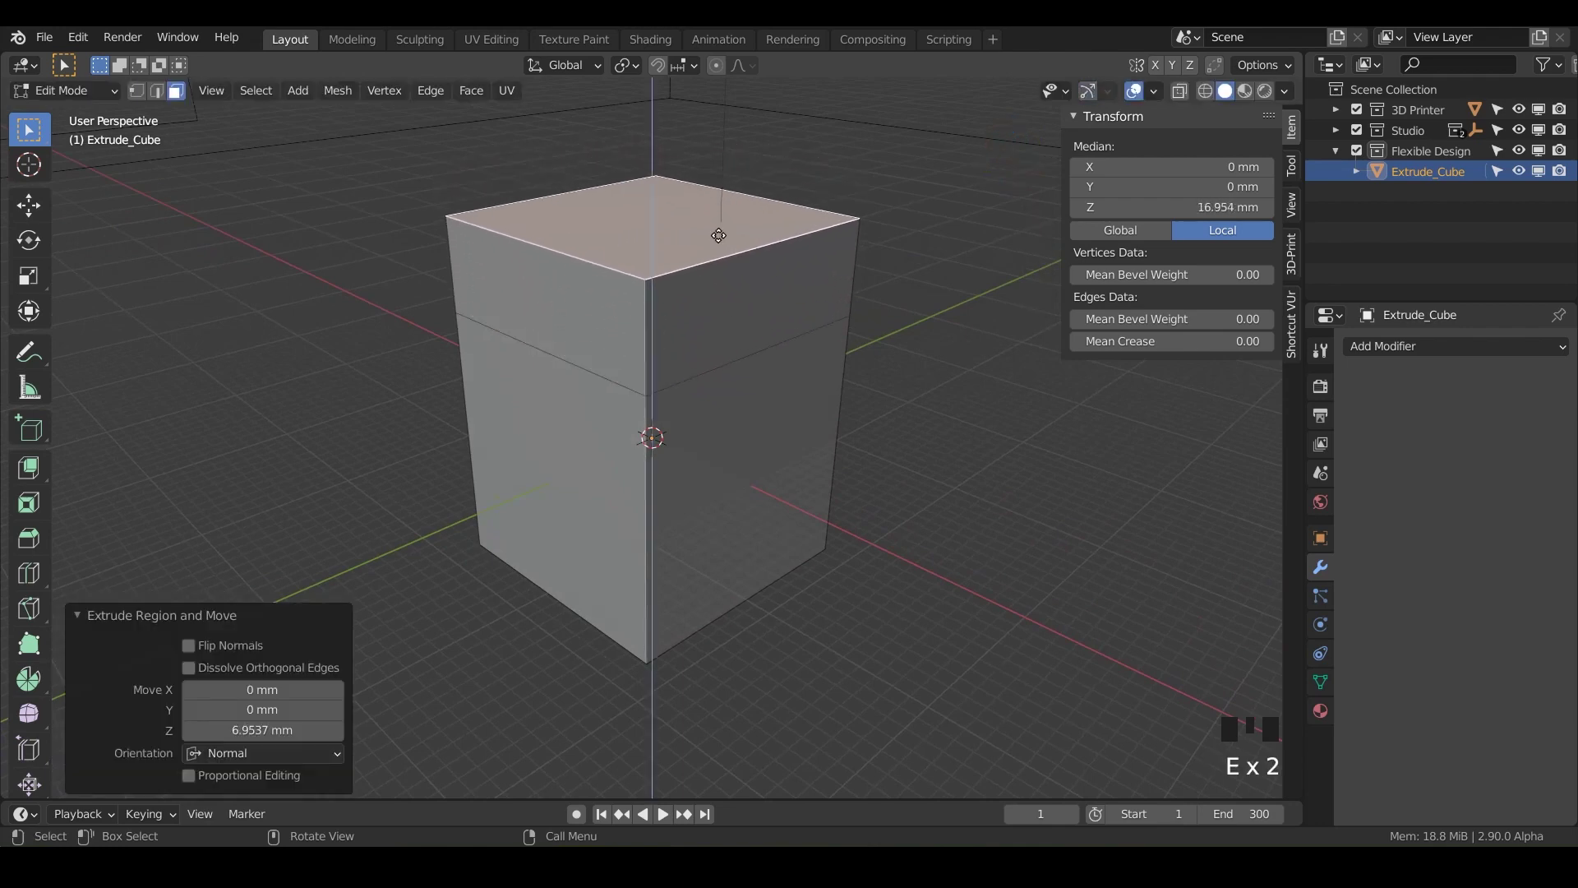
left_click(722, 236)
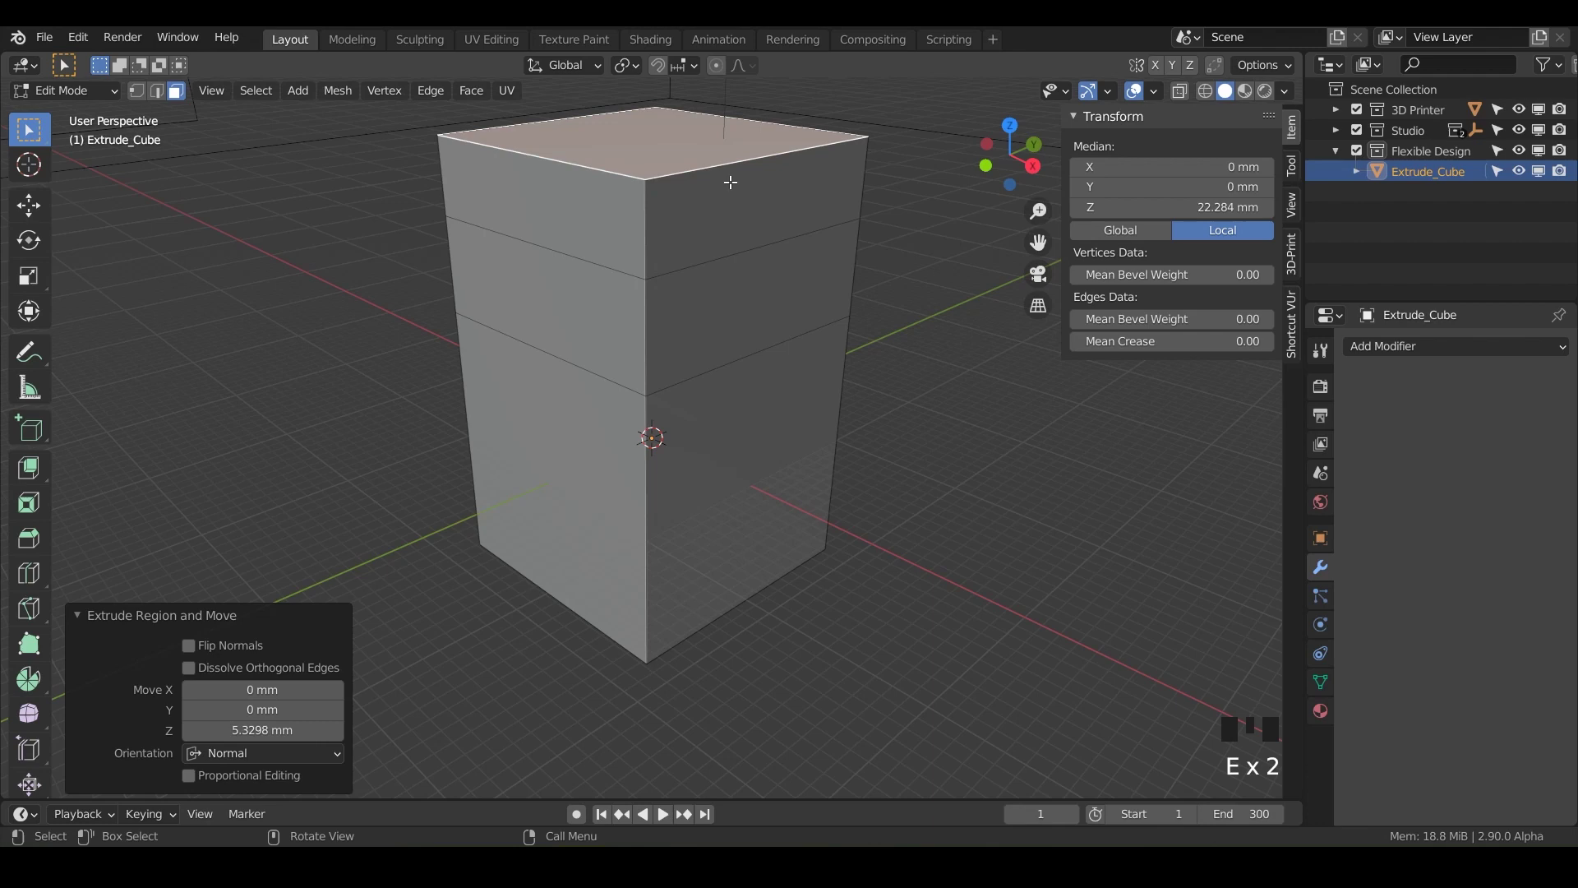
key("s")
left_click(757, 213)
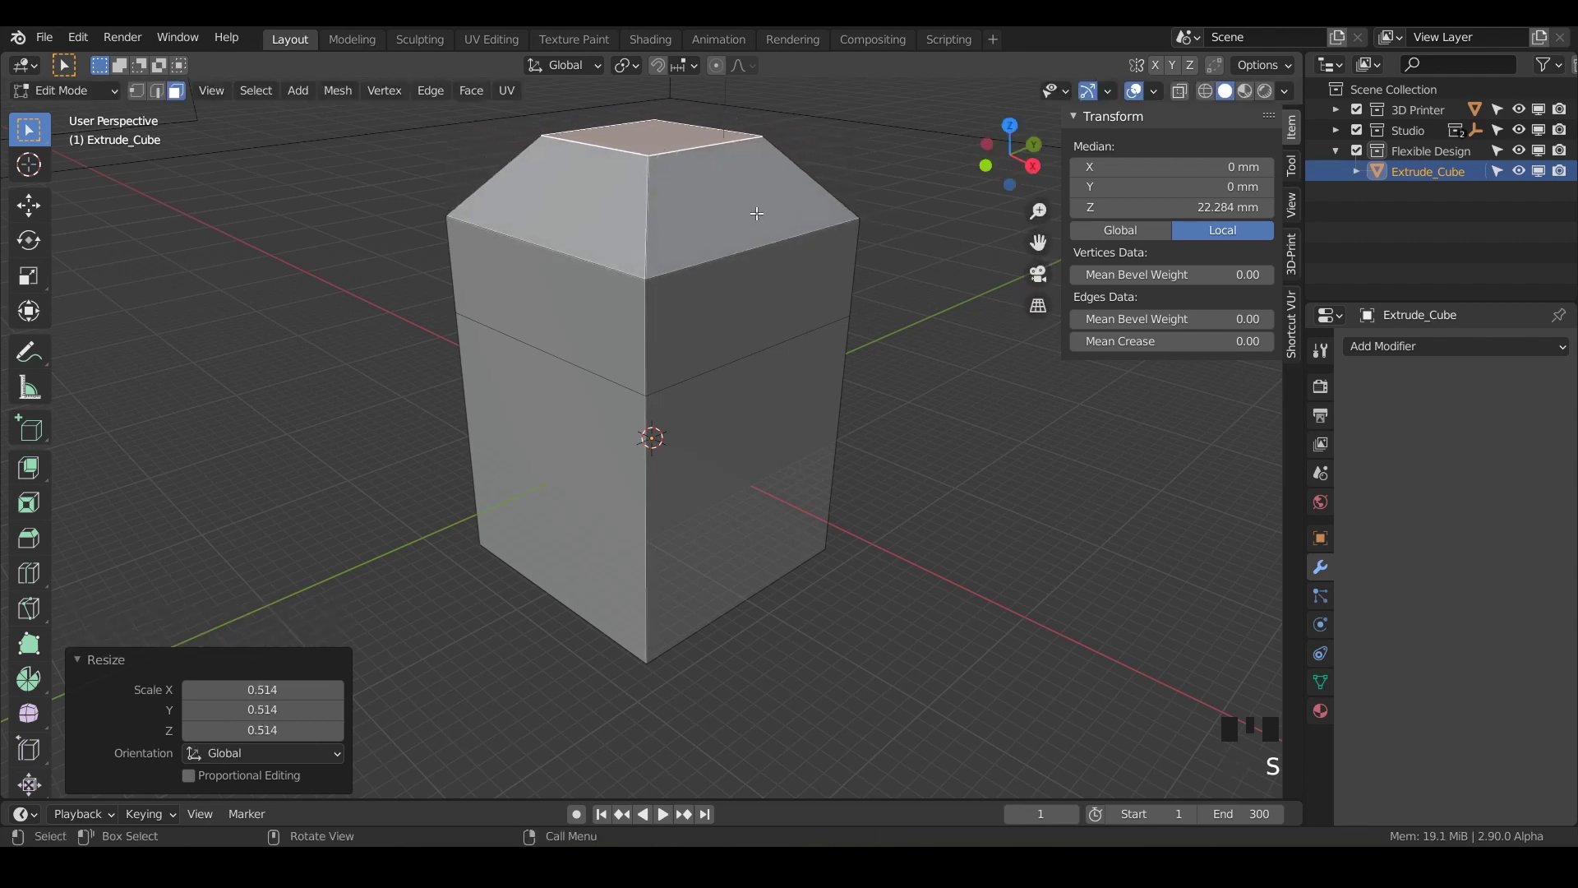
- Extrude the face 6.7457 mm inward as a test pocket, then undo back to the plain cube
key("e")
left_click(712, 243)
middle_click_drag(712, 242, 690, 304)
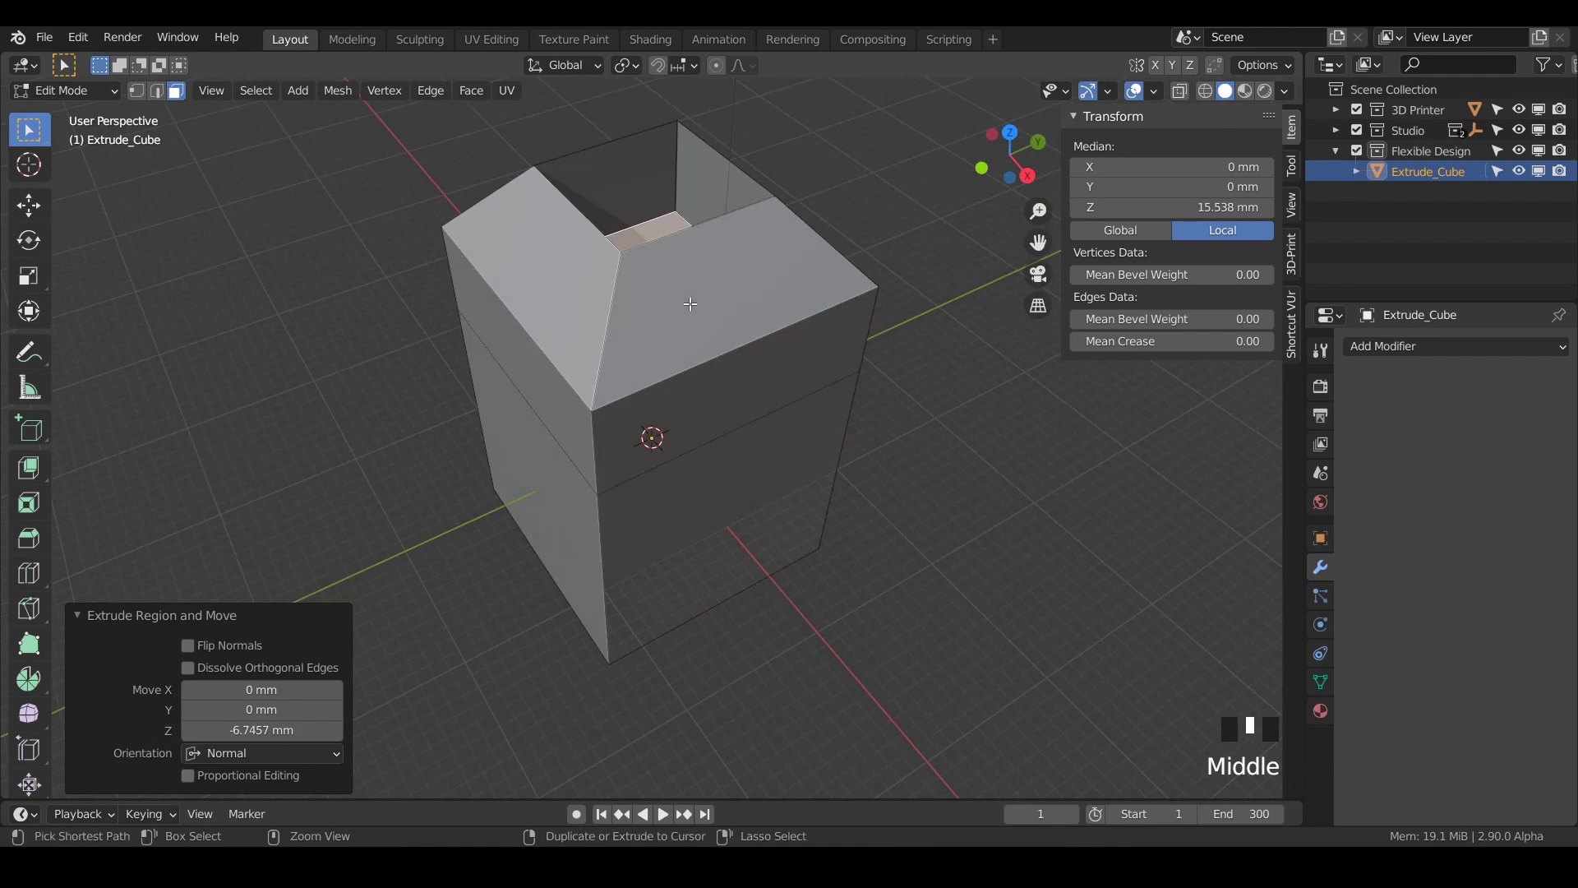
key("ctrl+z")
key("ctrl+z")
key("ctrl+z")
key("ctrl+z")
key("ctrl+z")
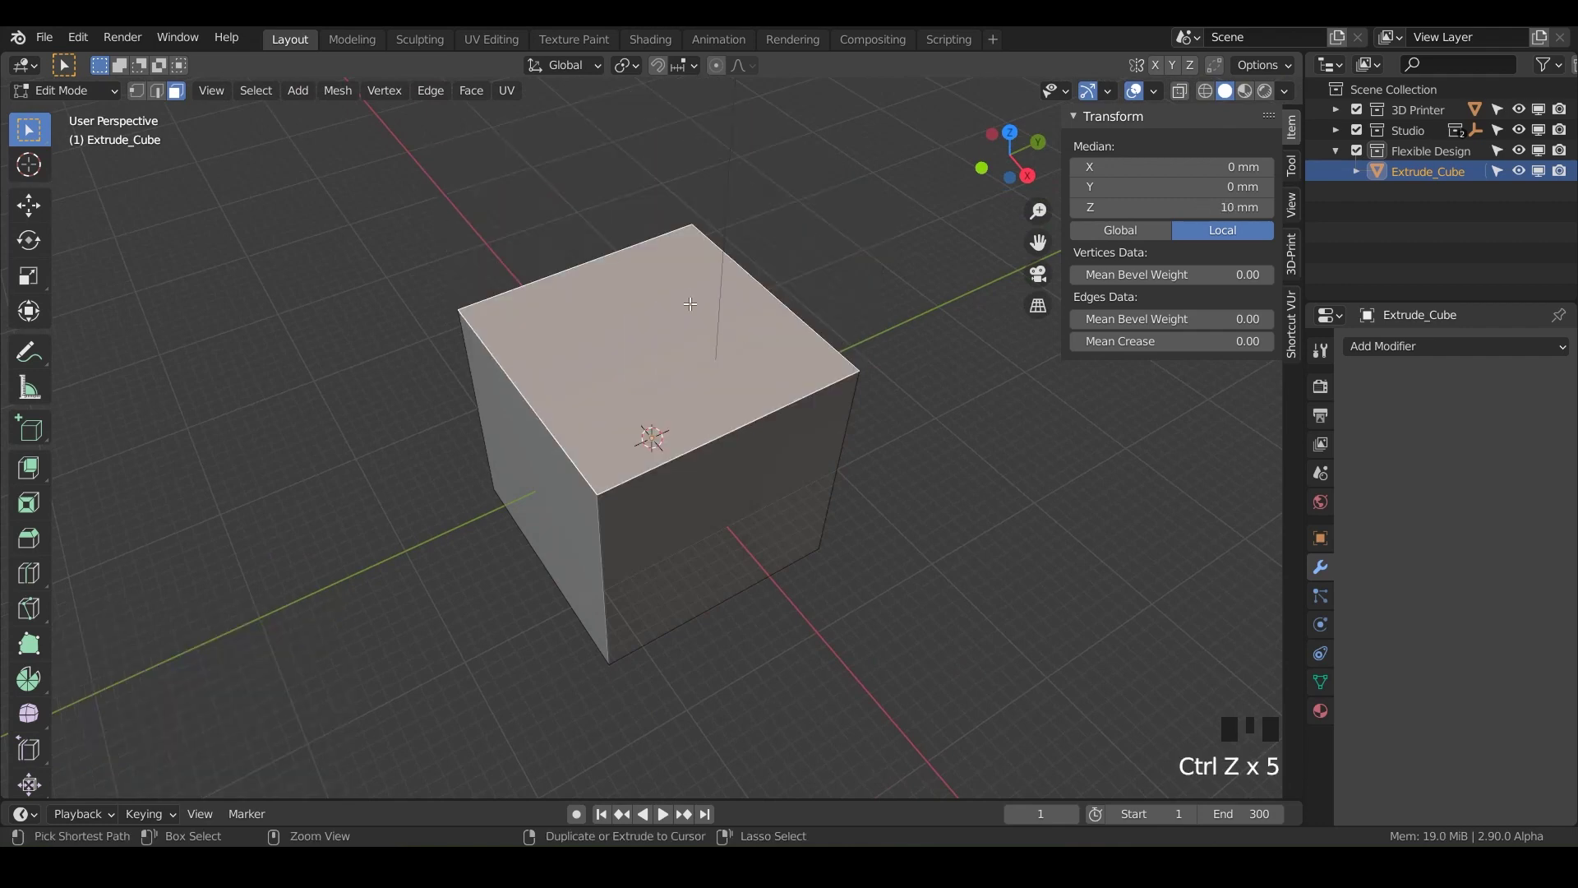
key("ctrl+z")
- In the viewport shading options, toggle shadow and cavity off and back on
middle_click_drag(614, 399, 7, 436)
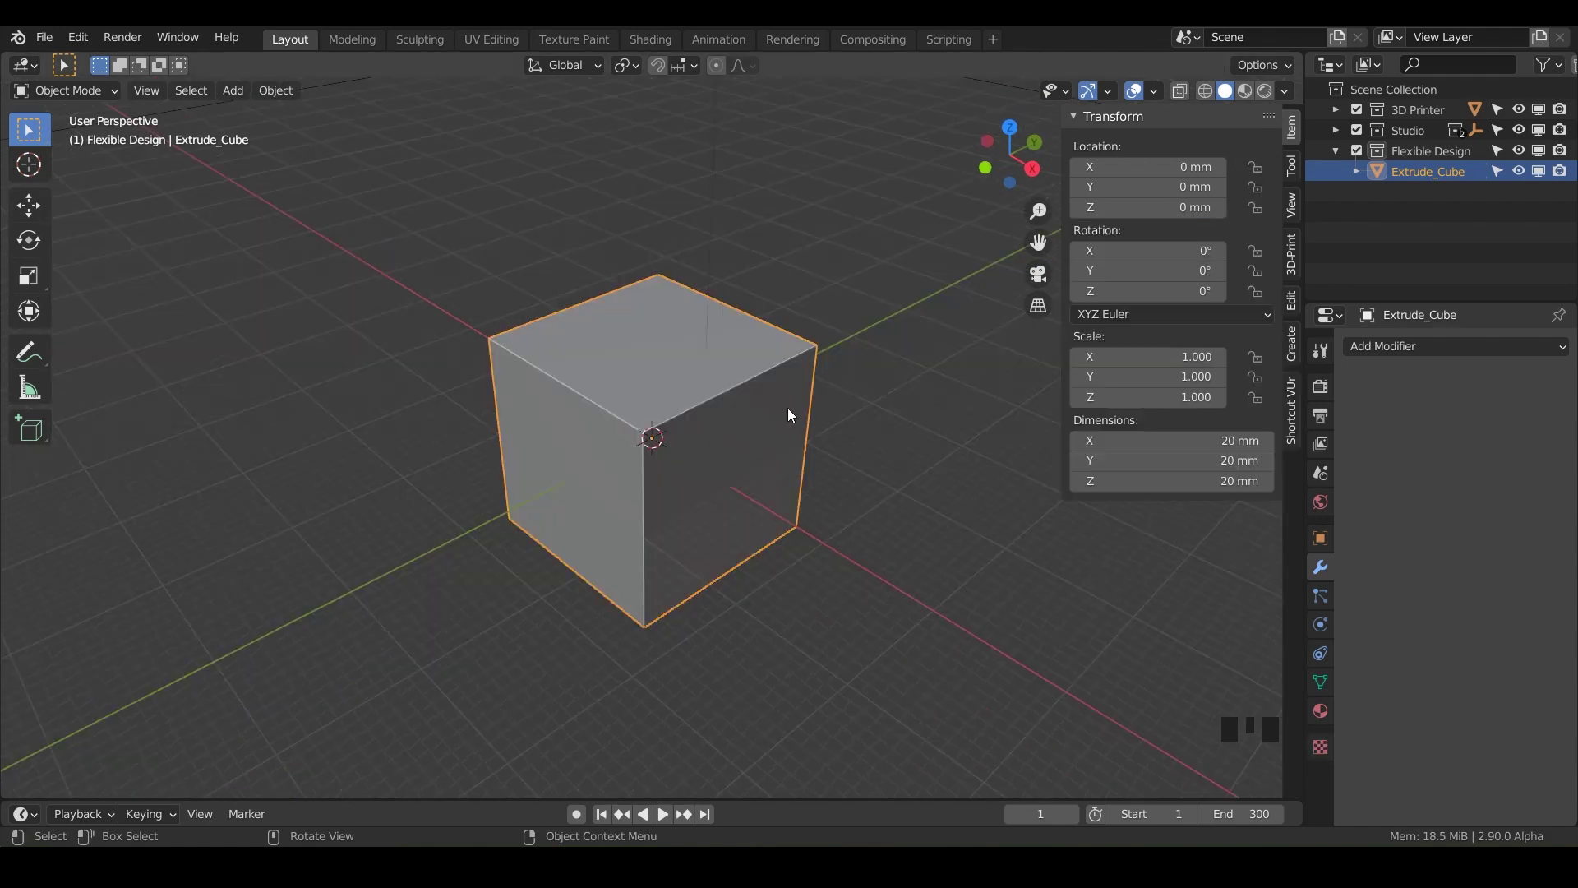
left_click(1287, 93)
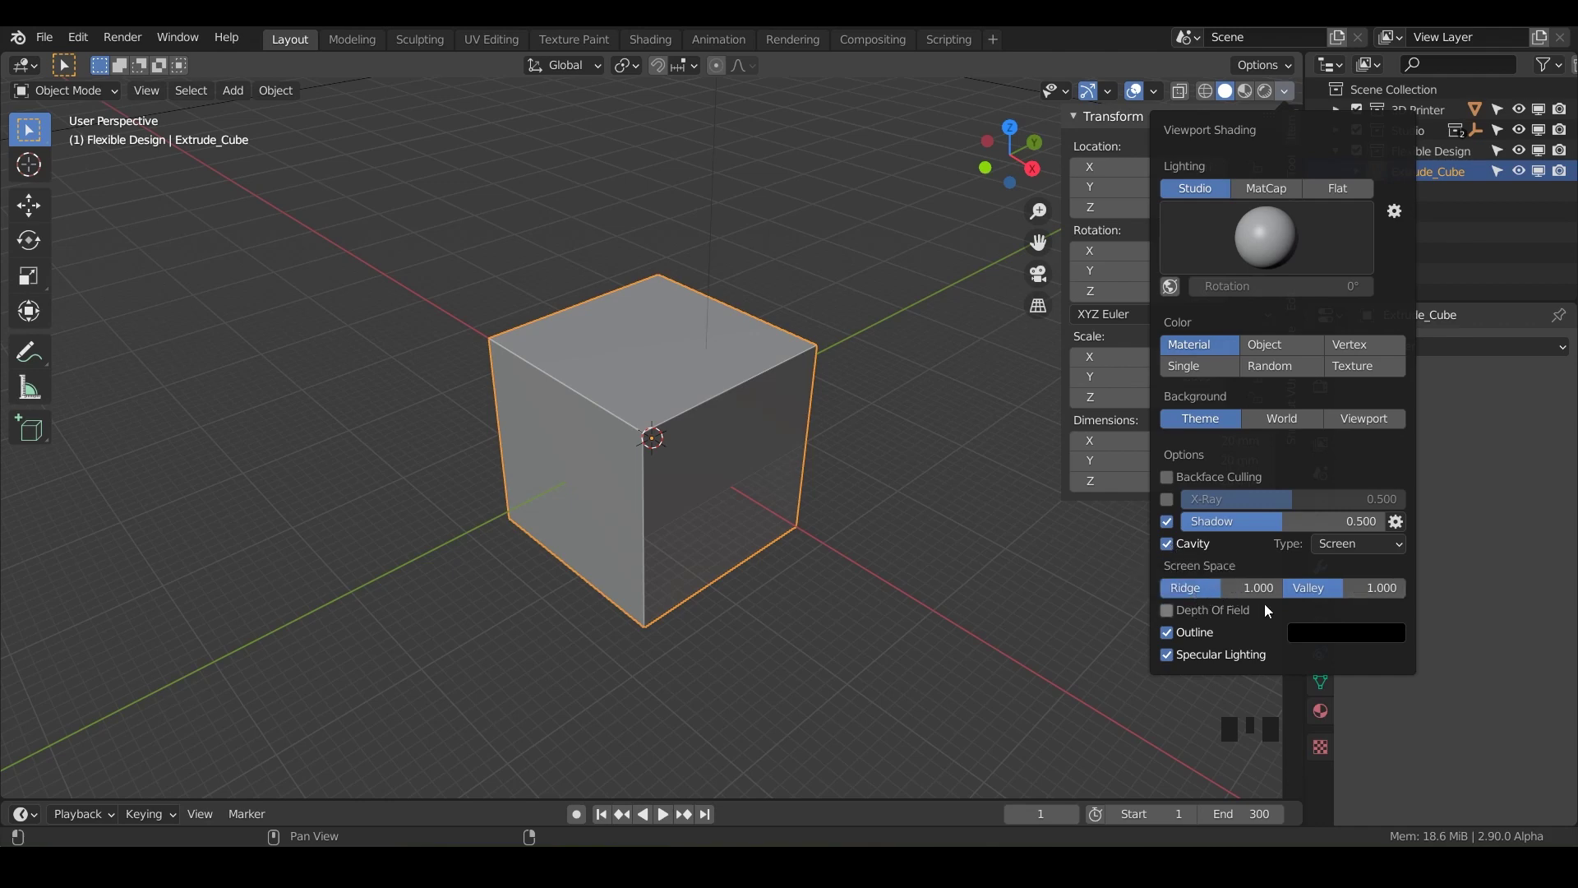
left_click(1167, 523)
left_click(1167, 543)
left_click(1167, 523)
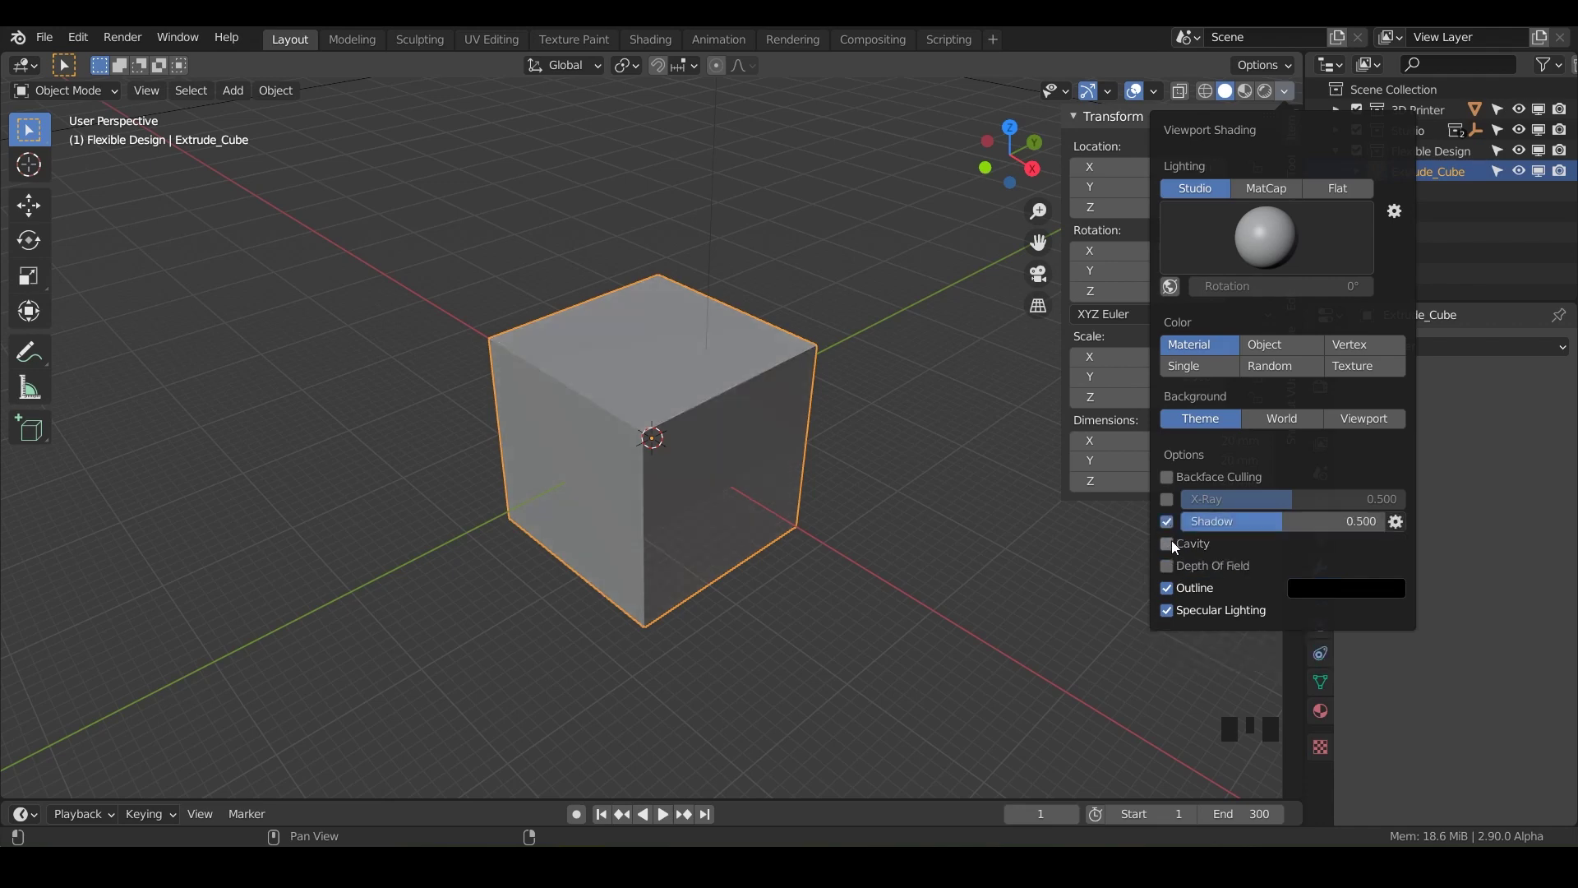
left_click(1168, 544)
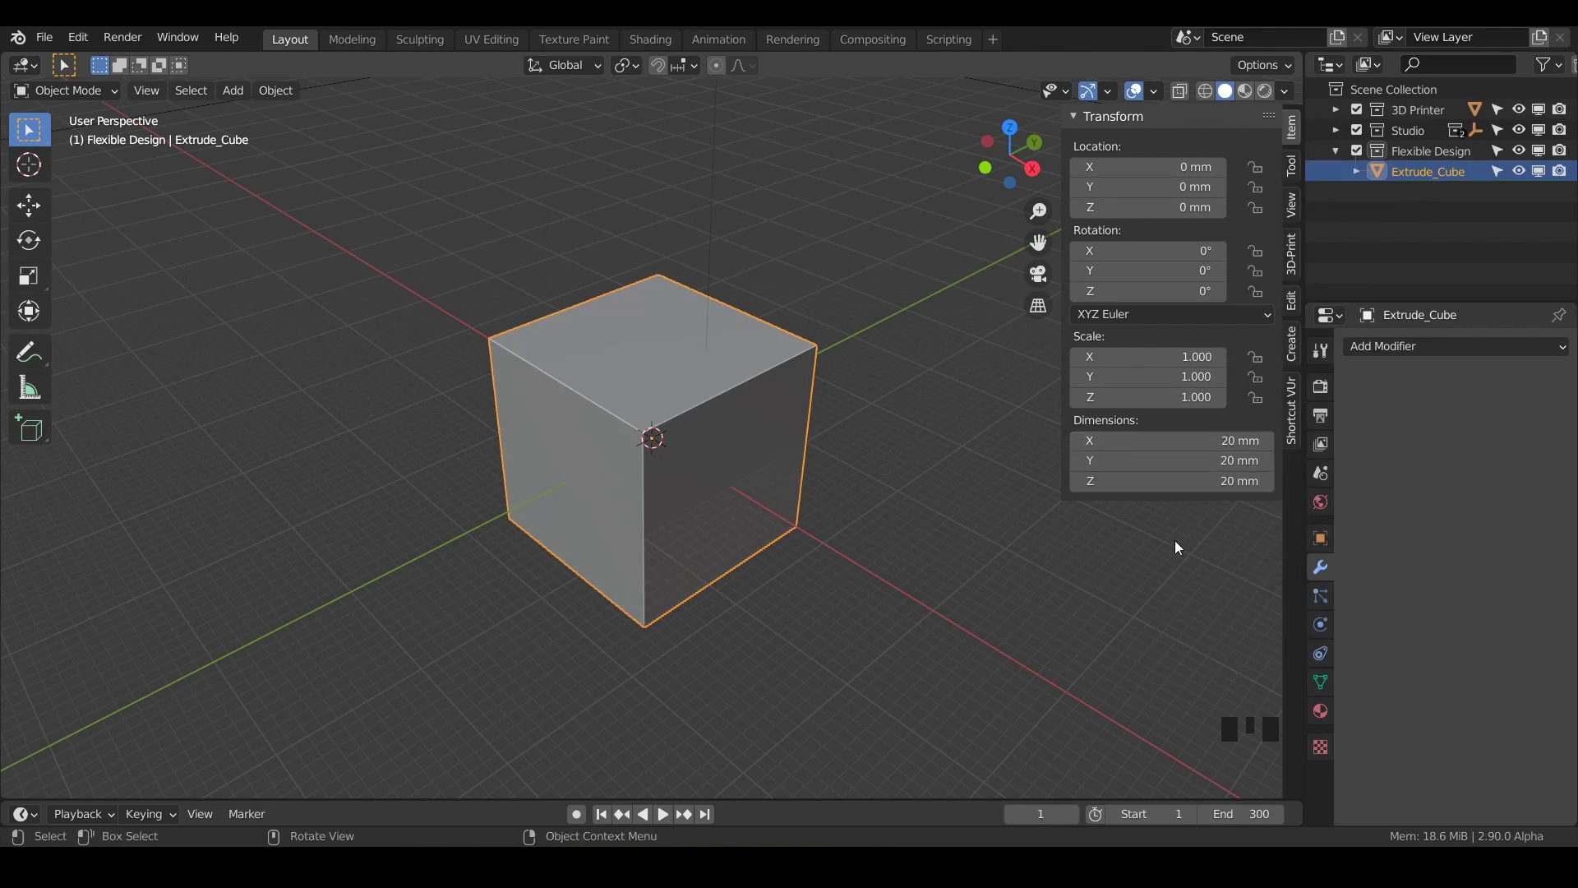
scroll(628, 398, "up", 7)
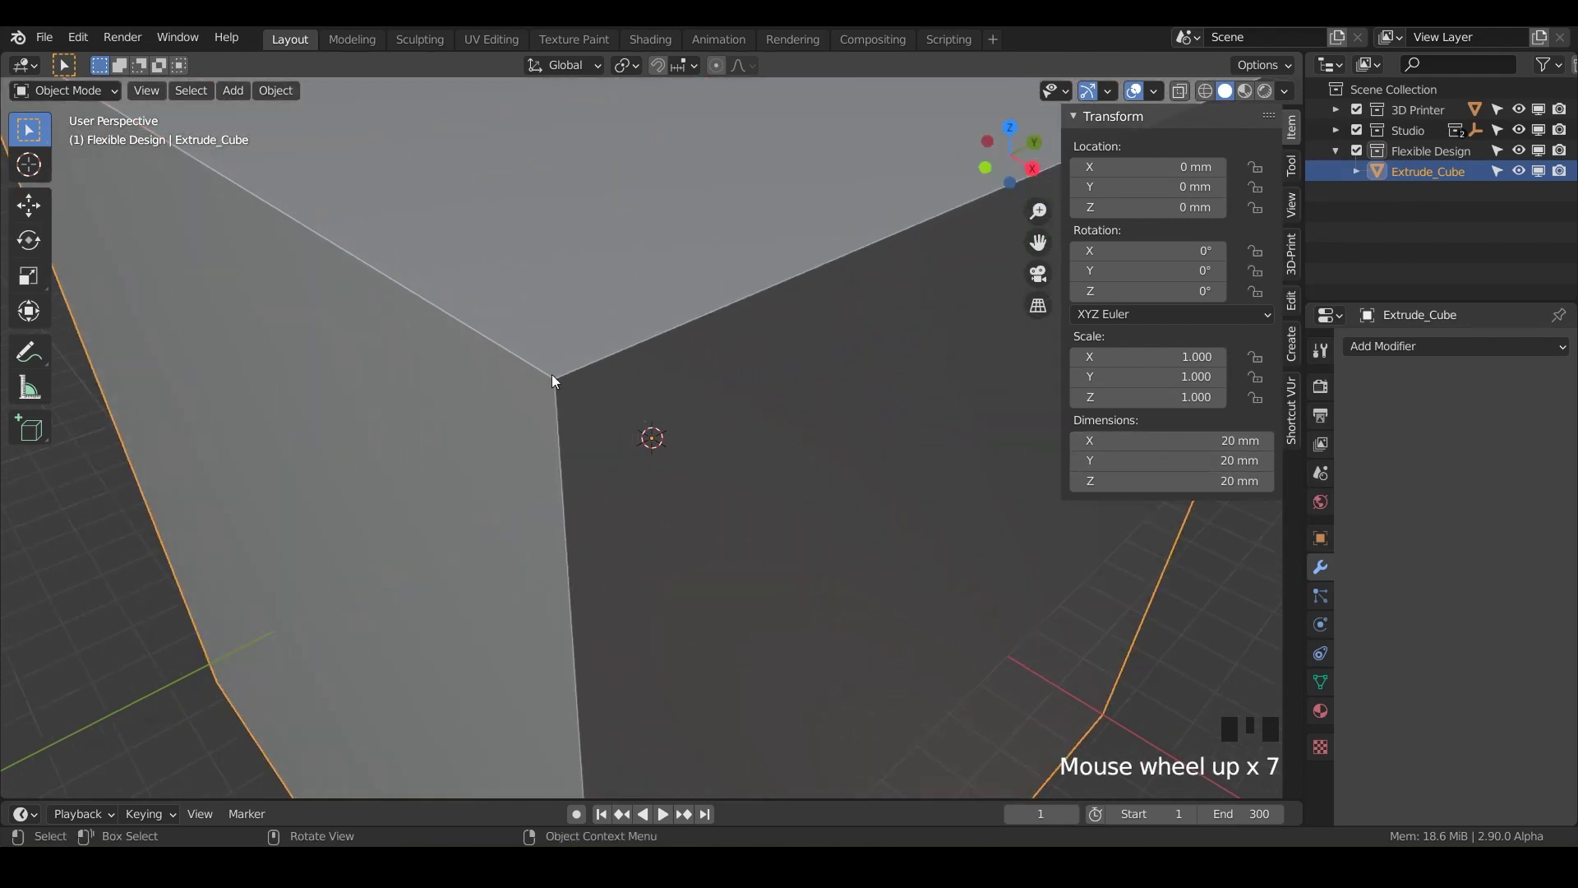
scroll(692, 483, "down", 5)
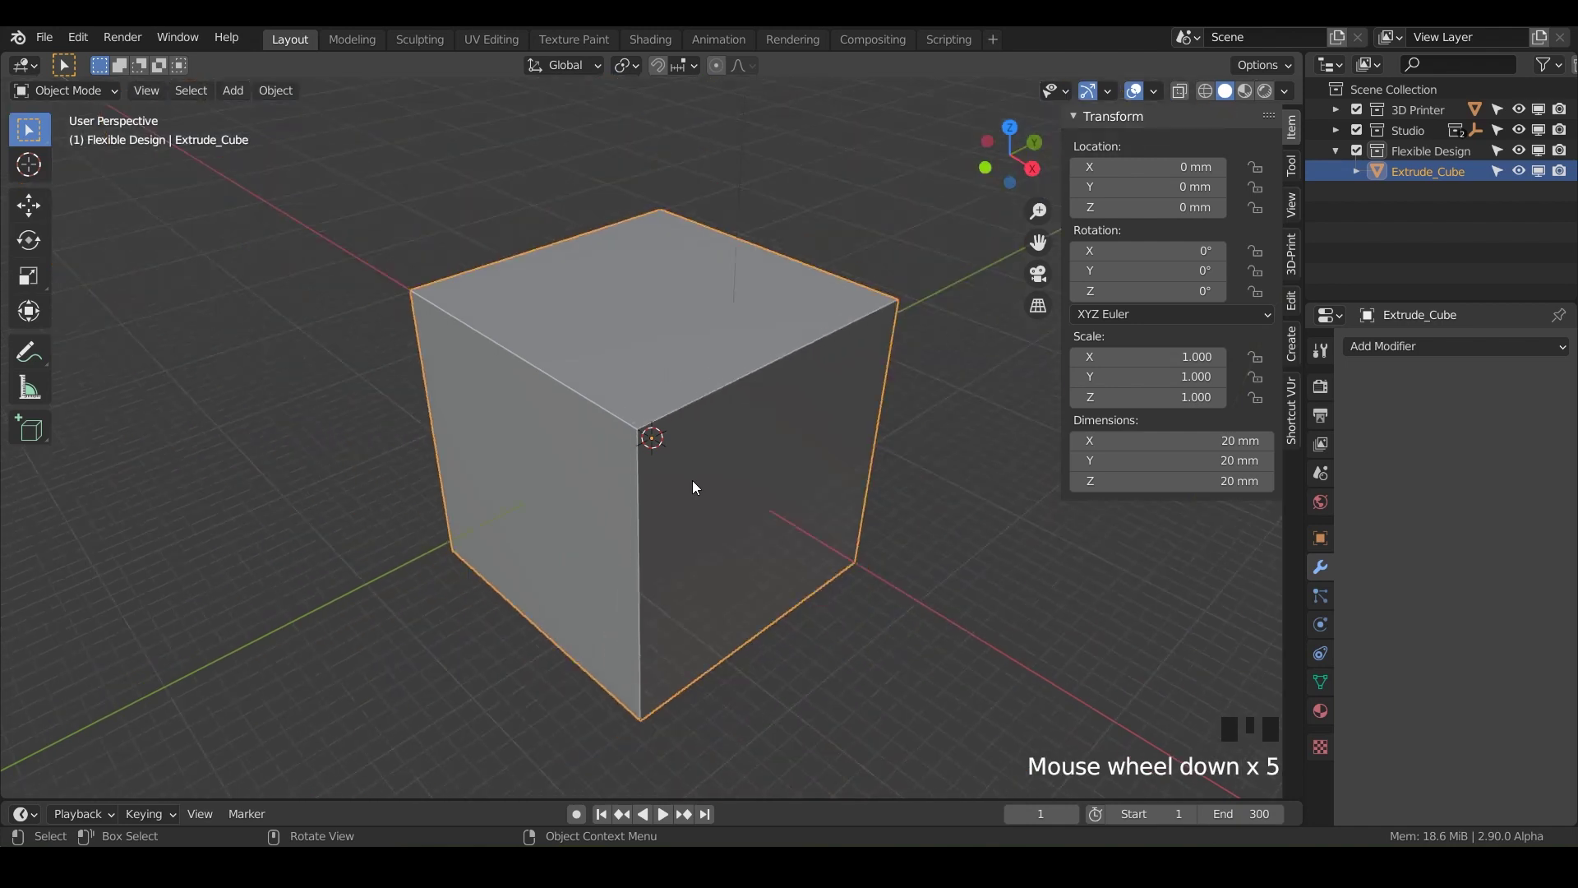
mouse_move(692, 483)
middle_mouse_down()
mouse_move(717, 490)
mouse_move(674, 480)
middle_mouse_up()
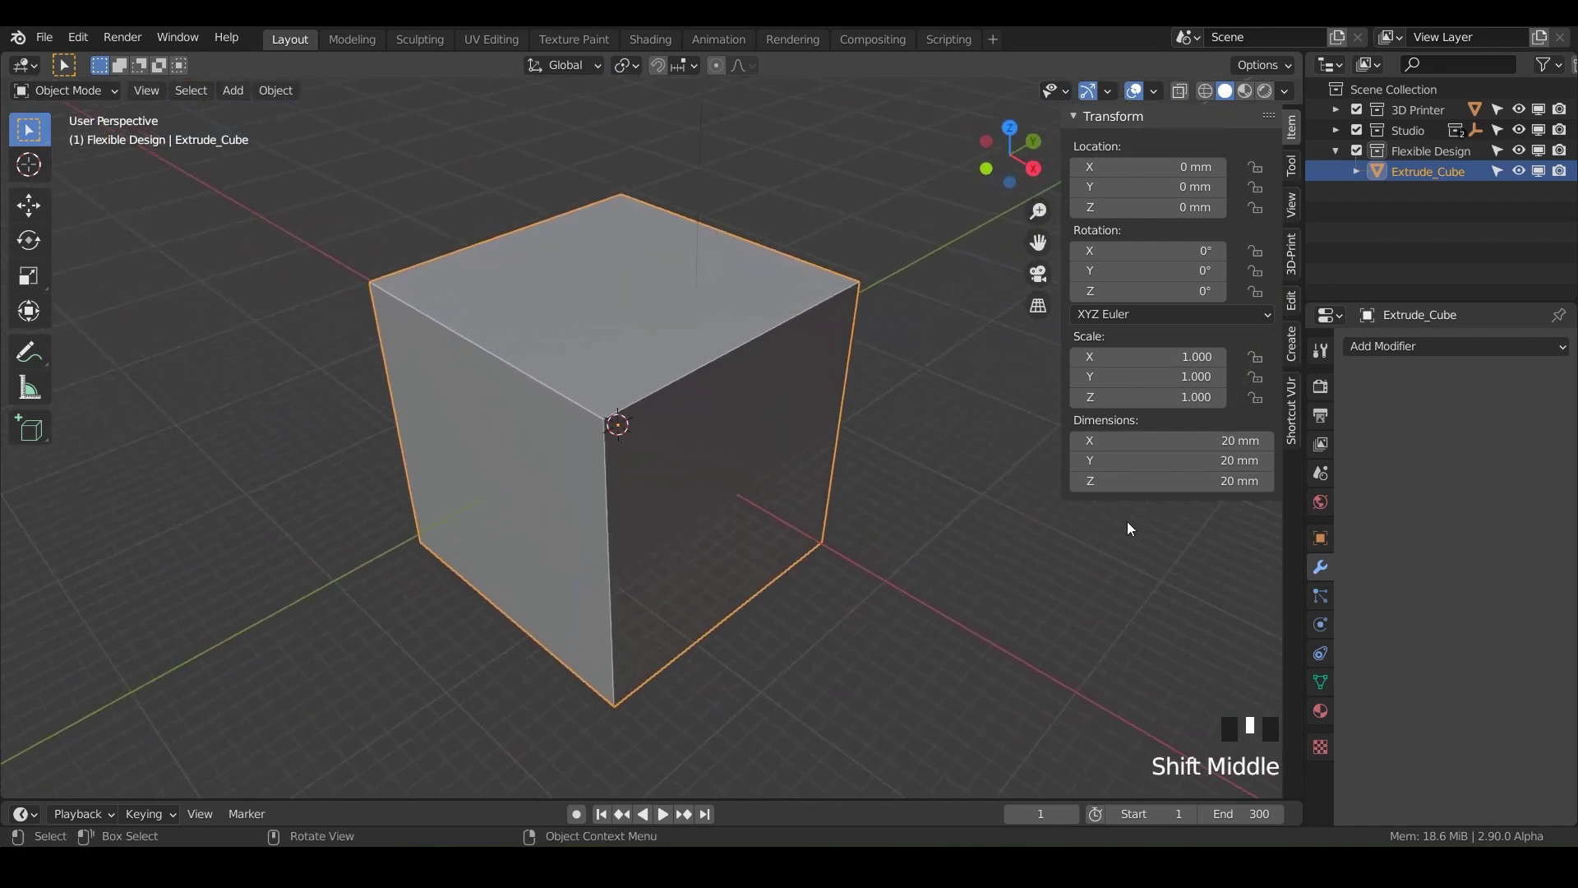
- Add a Bevel modifier to Extrude_Cube
left_click(1400, 347)
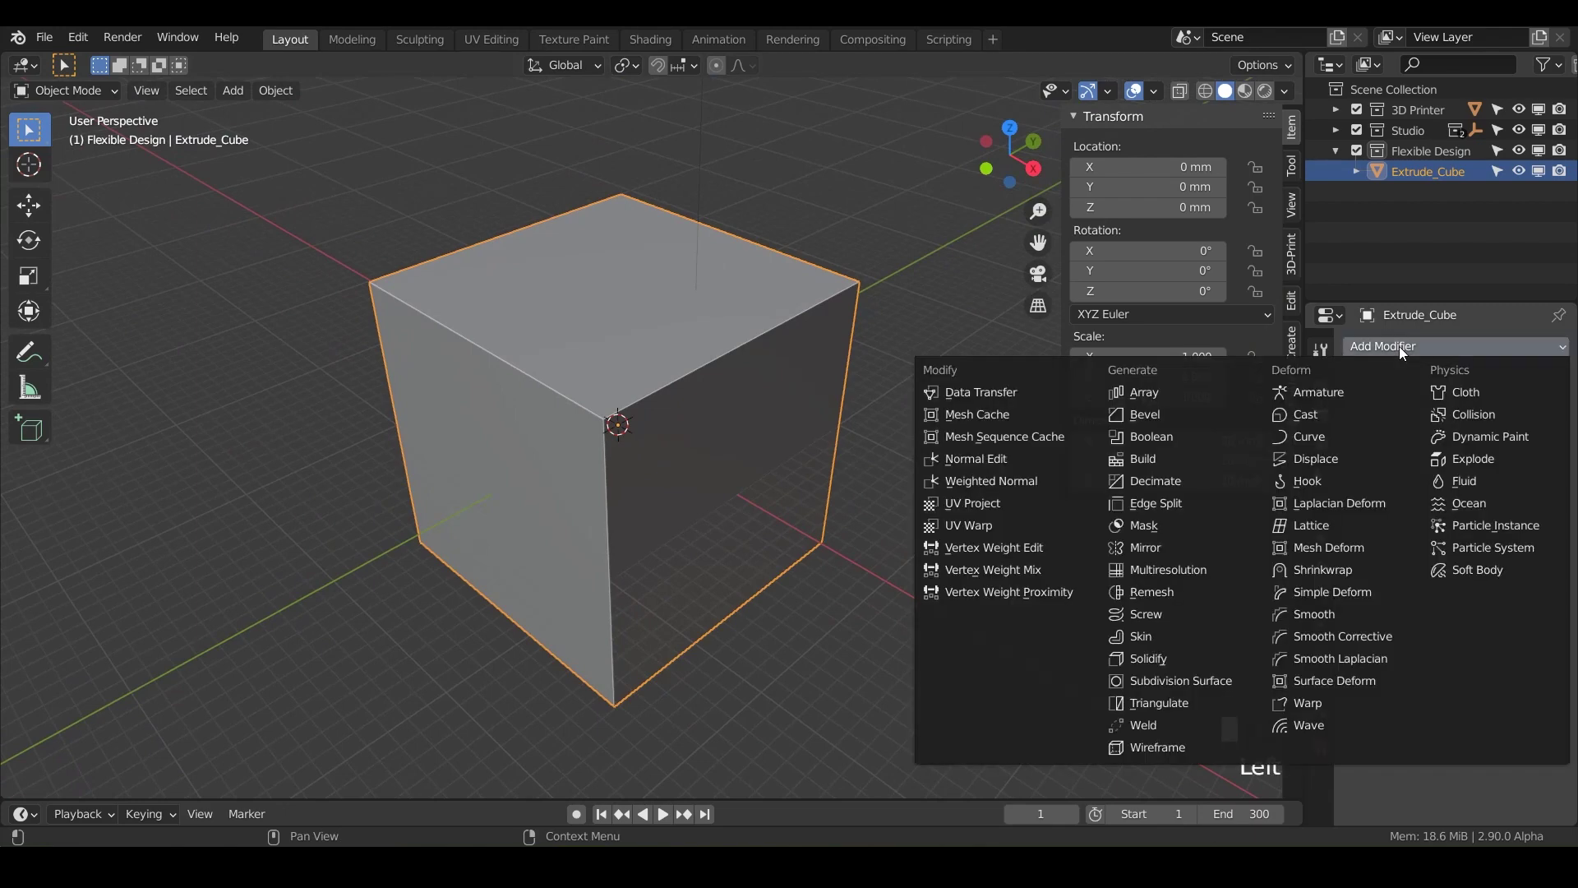
left_click(1152, 417)
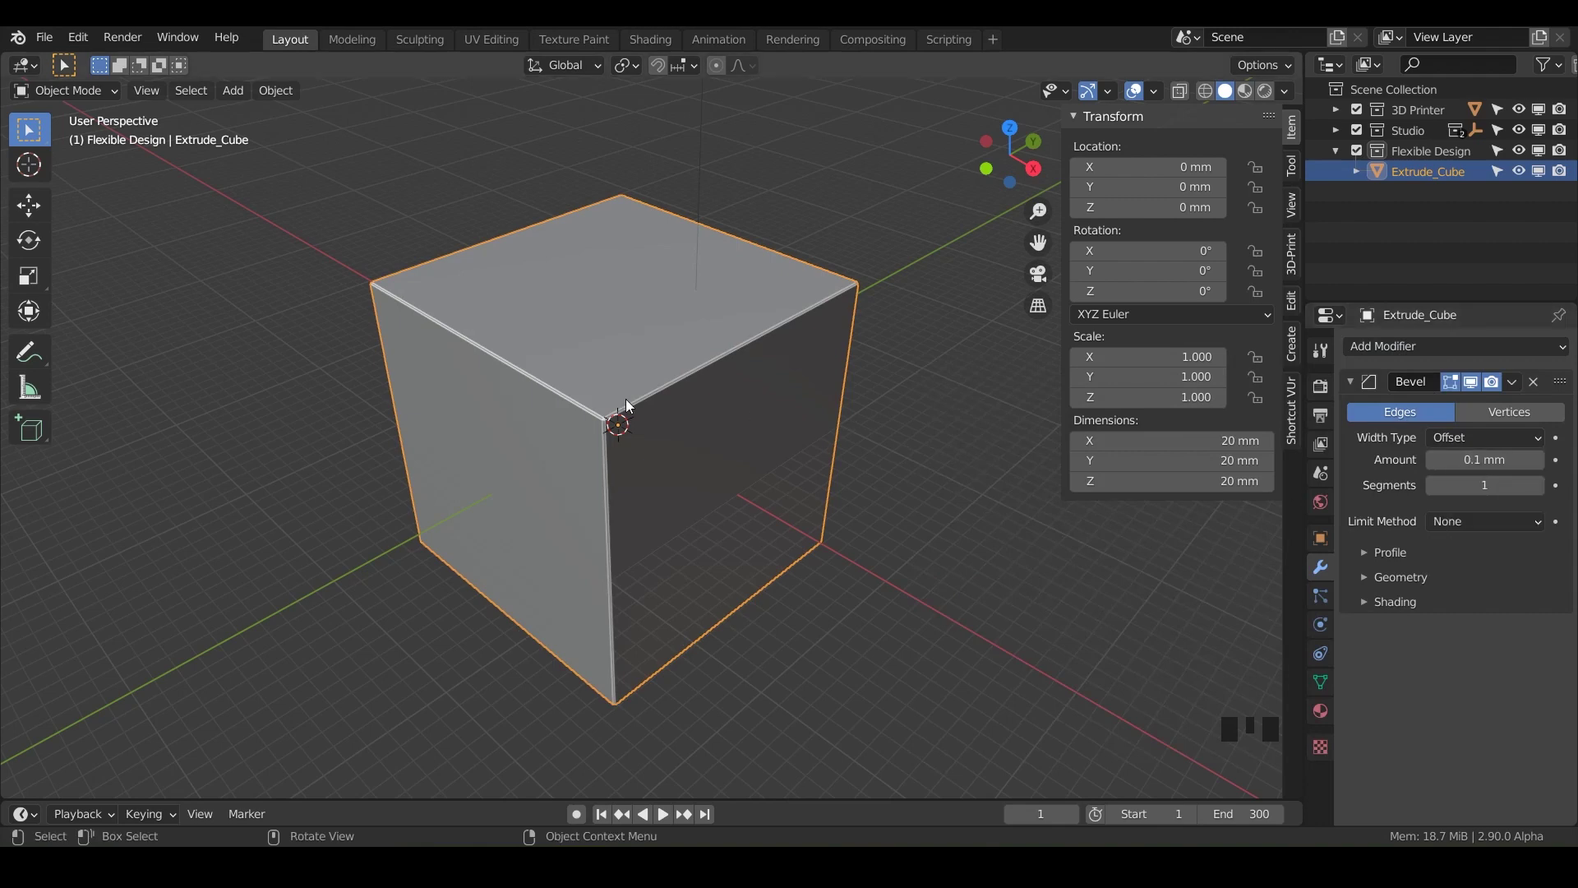
scroll(625, 398, "up", 5)
middle_click_drag(625, 398, 682, 409, "shift")
- Set the bevel amount to 0.5 mm and the segments to 3
left_click(1476, 460)
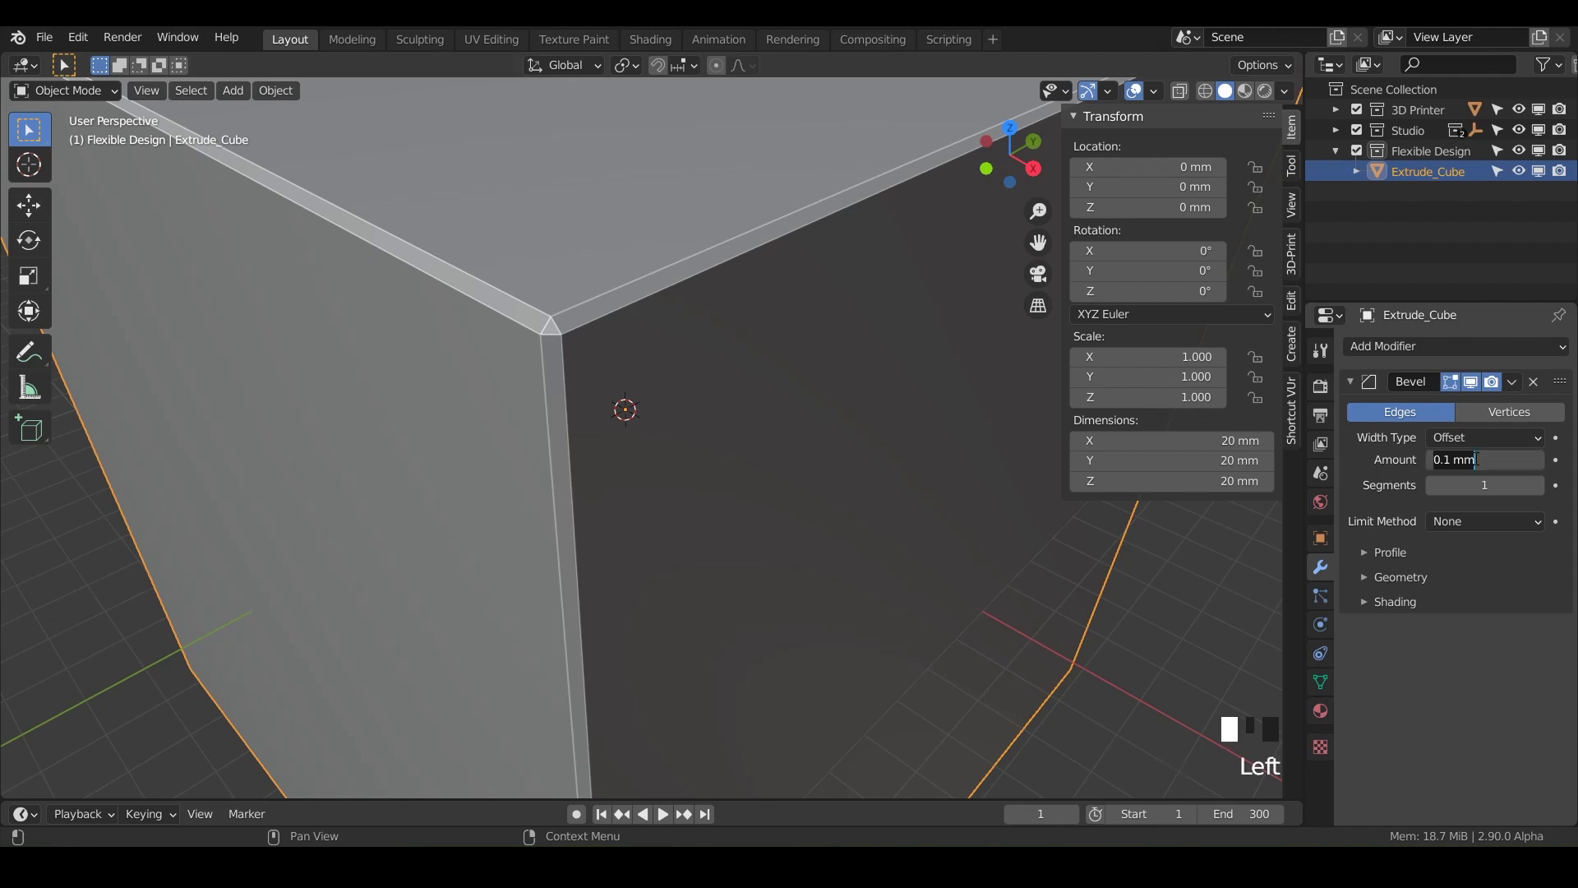
key("ctrl+a")
type(".5")
key("Return")
left_click(1484, 484)
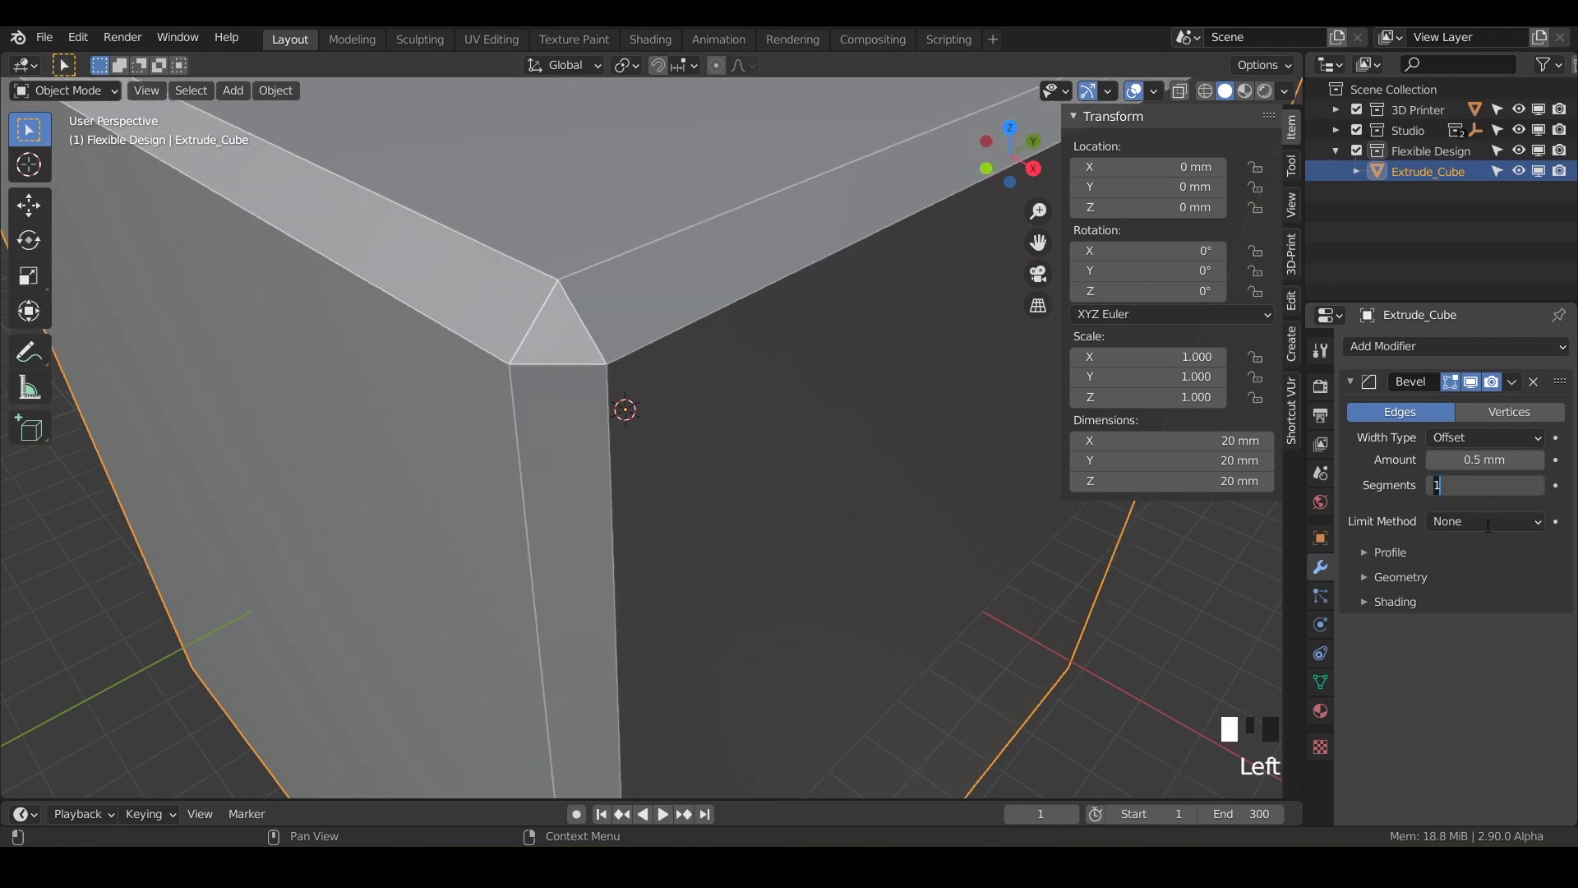
type("3")
key("Return")
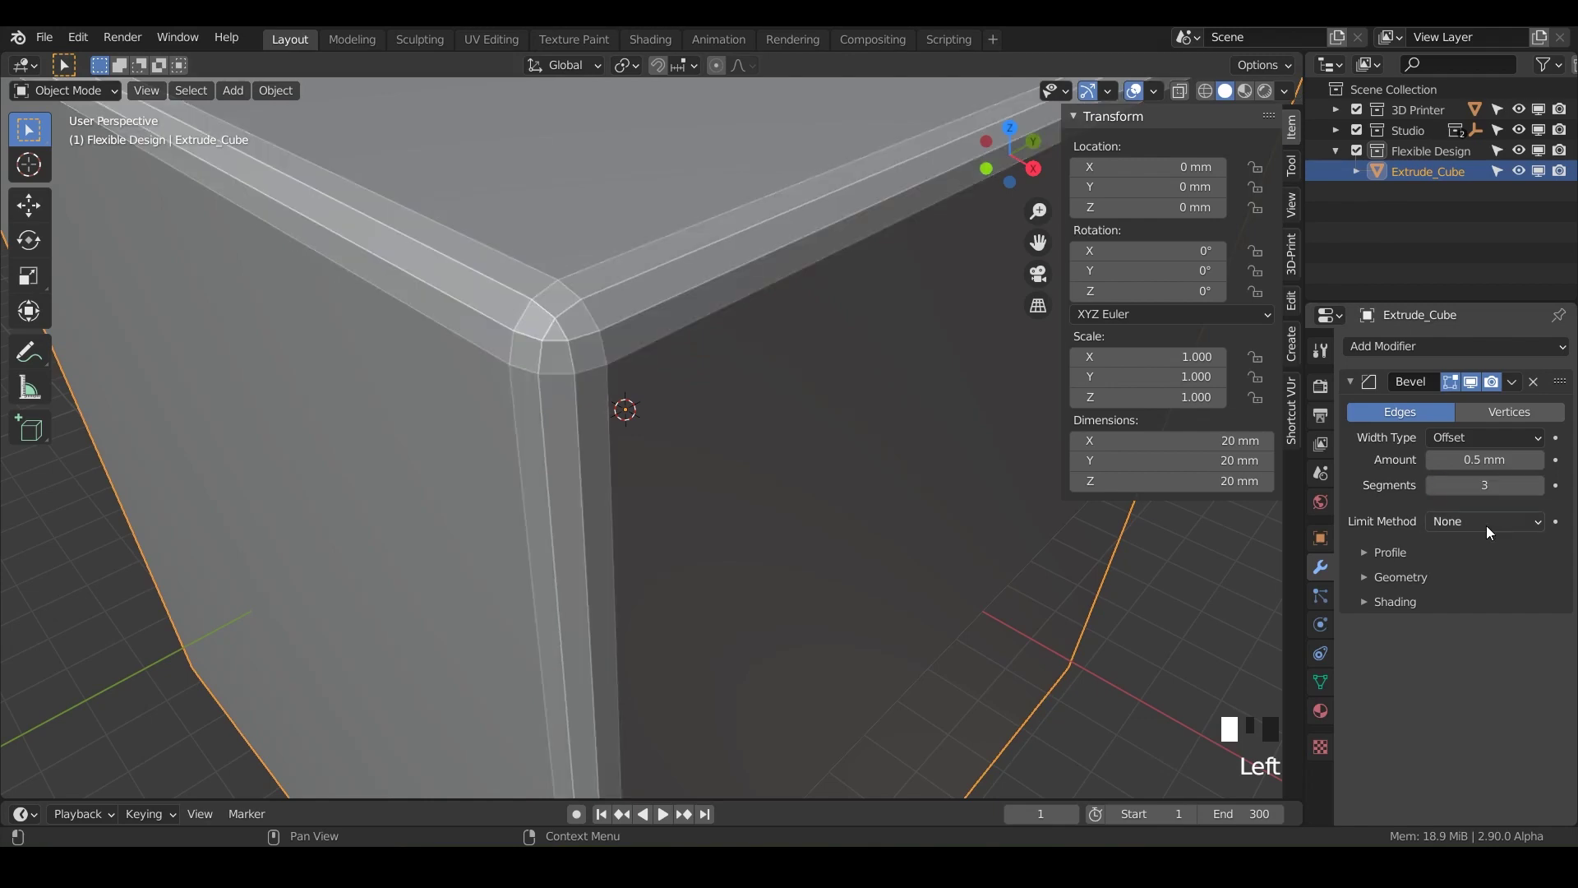
scroll(501, 352, "down", 4)
scroll(501, 352, "down", 1)
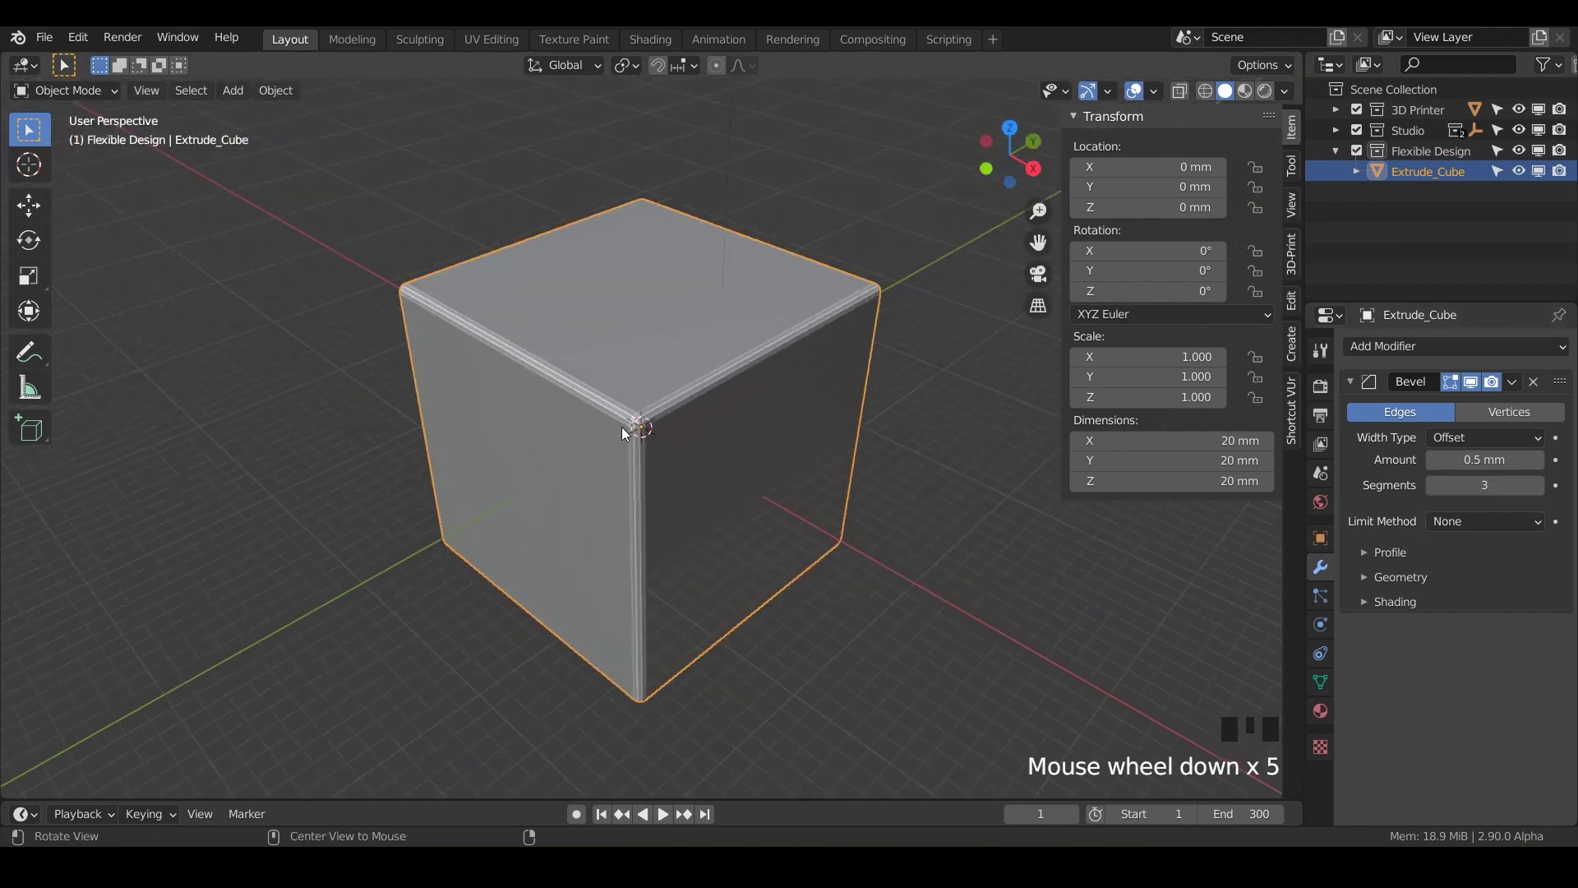
middle_click_drag(502, 352, 624, 458)
scroll(564, 416, "up", 2)
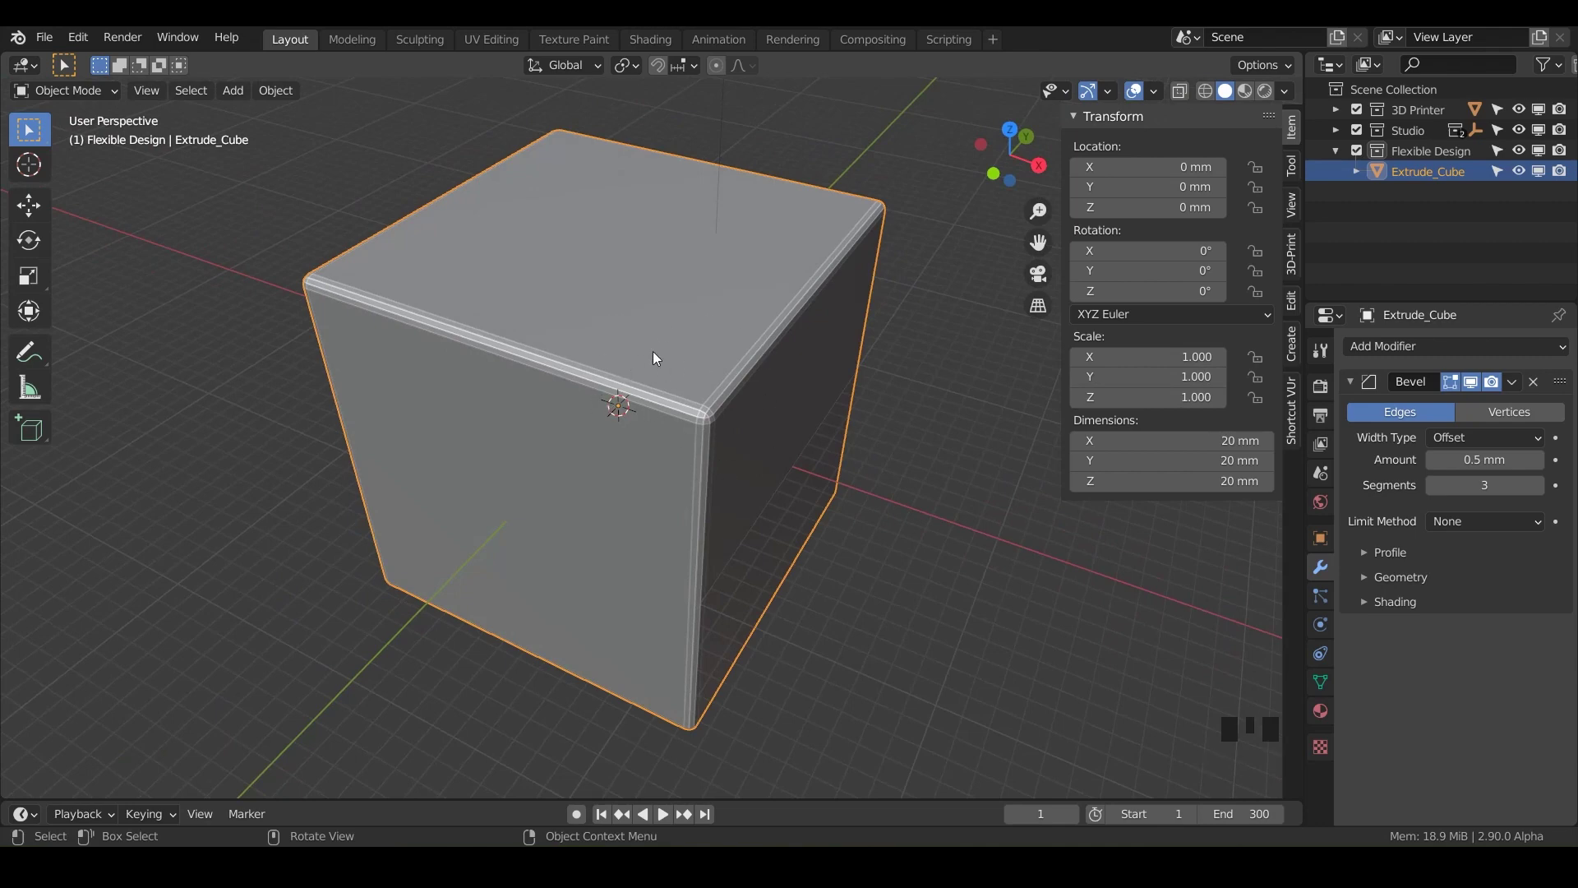
middle_click_drag(702, 461, 696, 493)
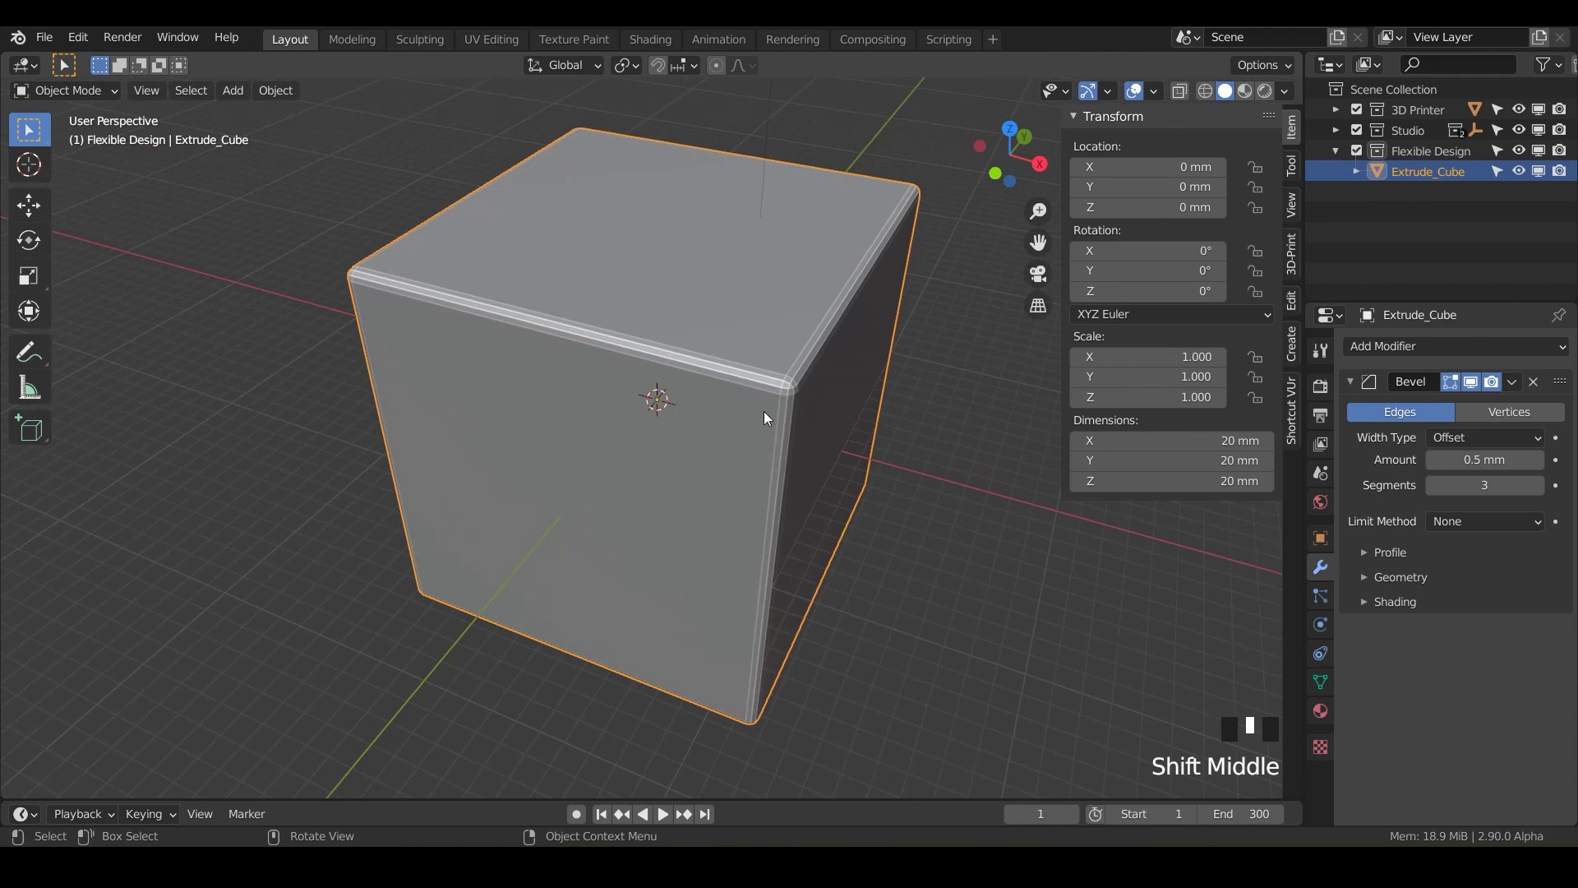
middle_click_drag(839, 391, 741, 447)
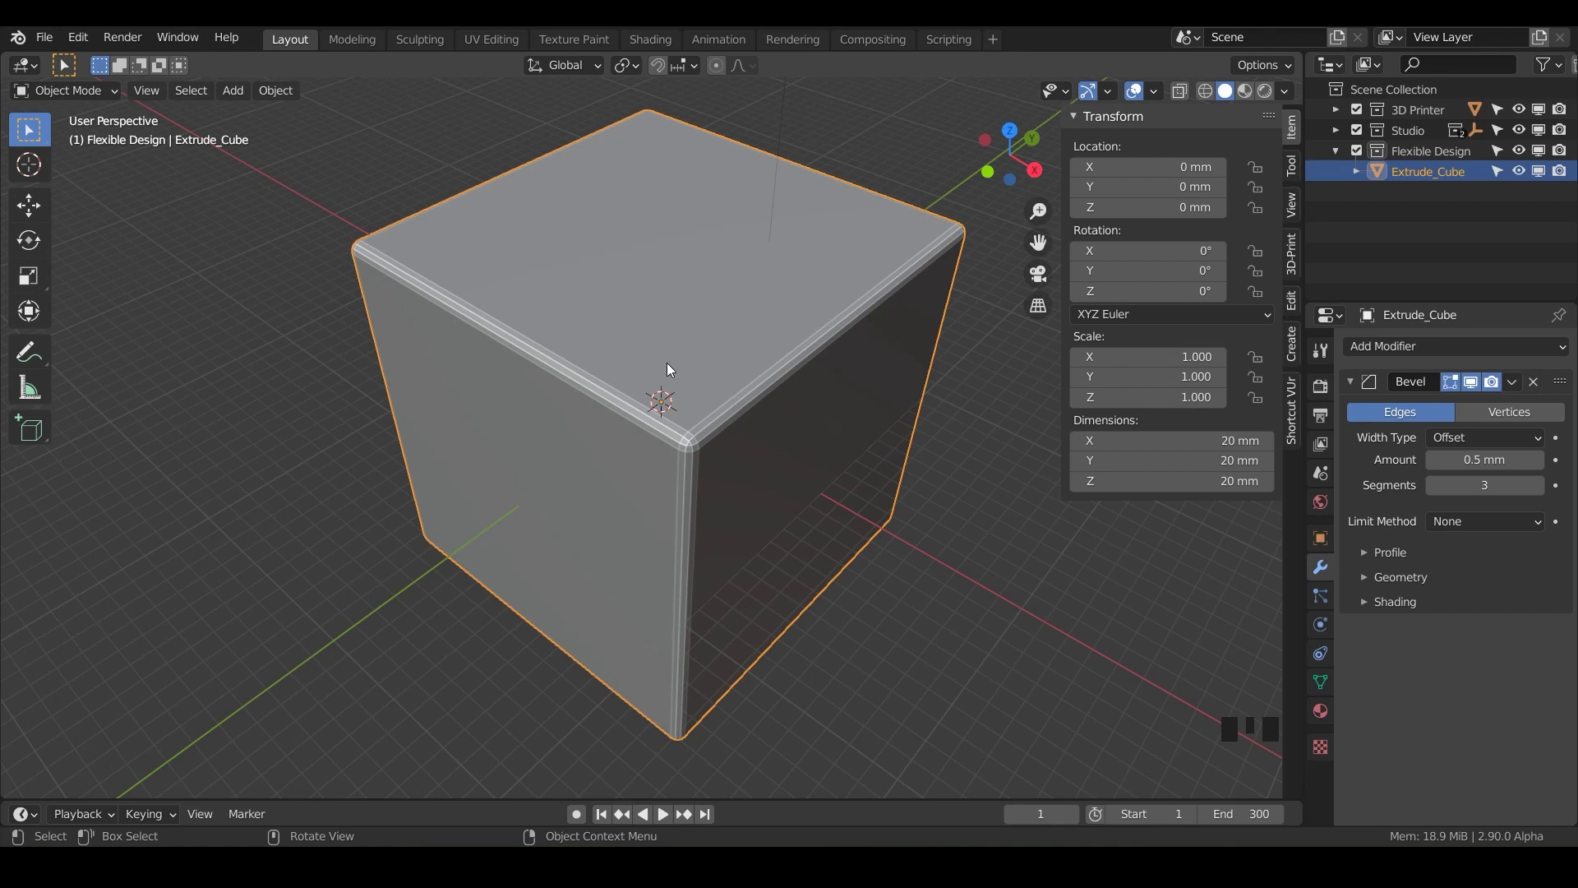
- In Edit Mode, select the front face from front orthographic view, then orbit into perspective
key("Tab")
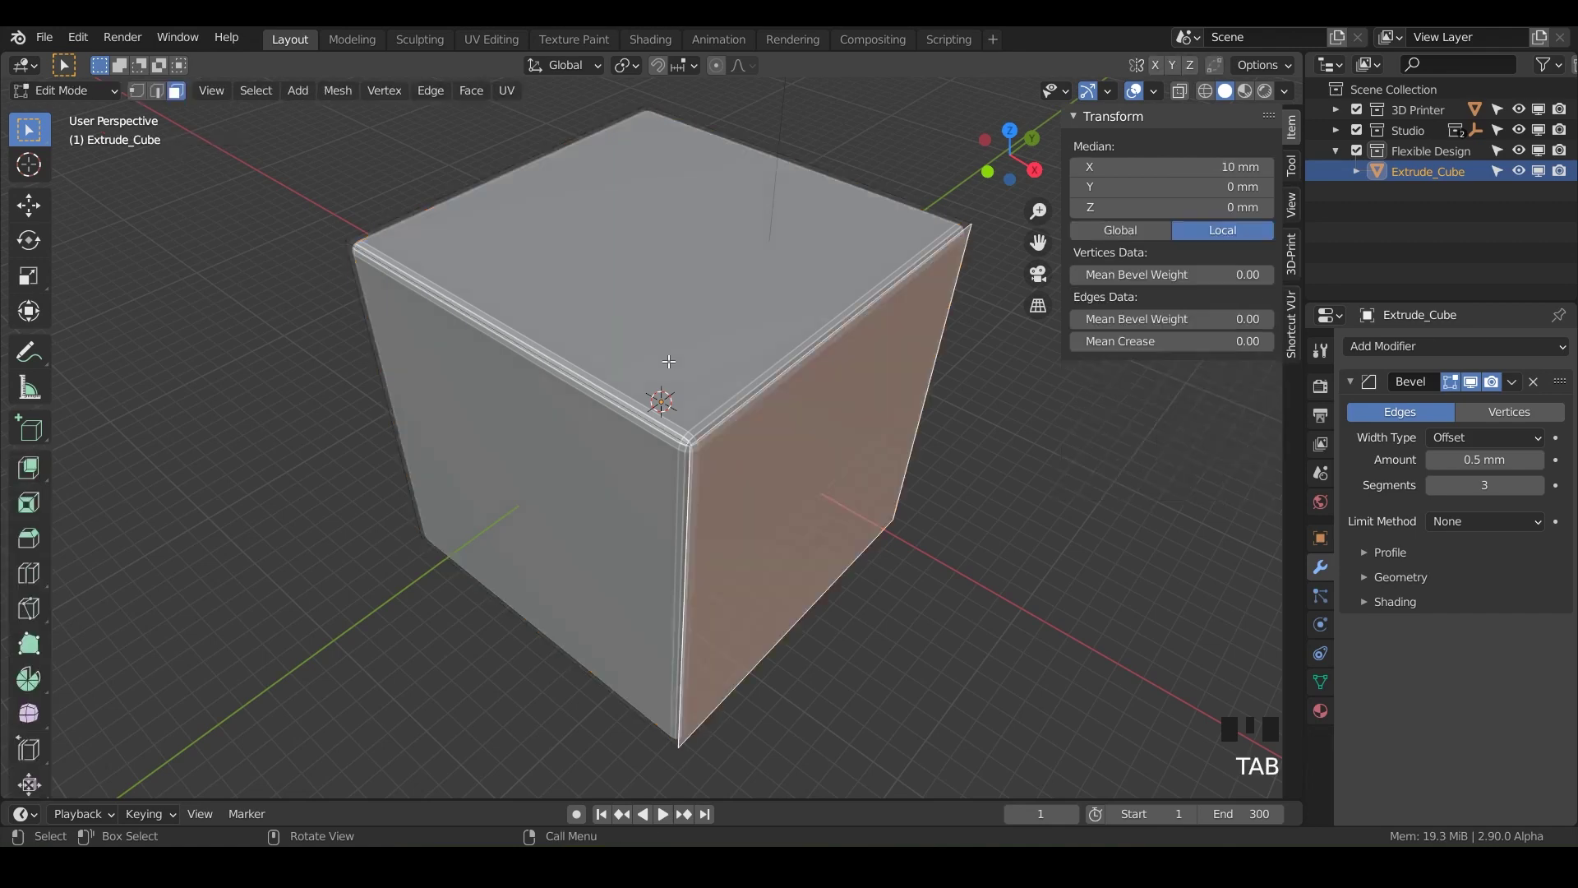
middle_click_drag(668, 362, 708, 498)
key("KP_1")
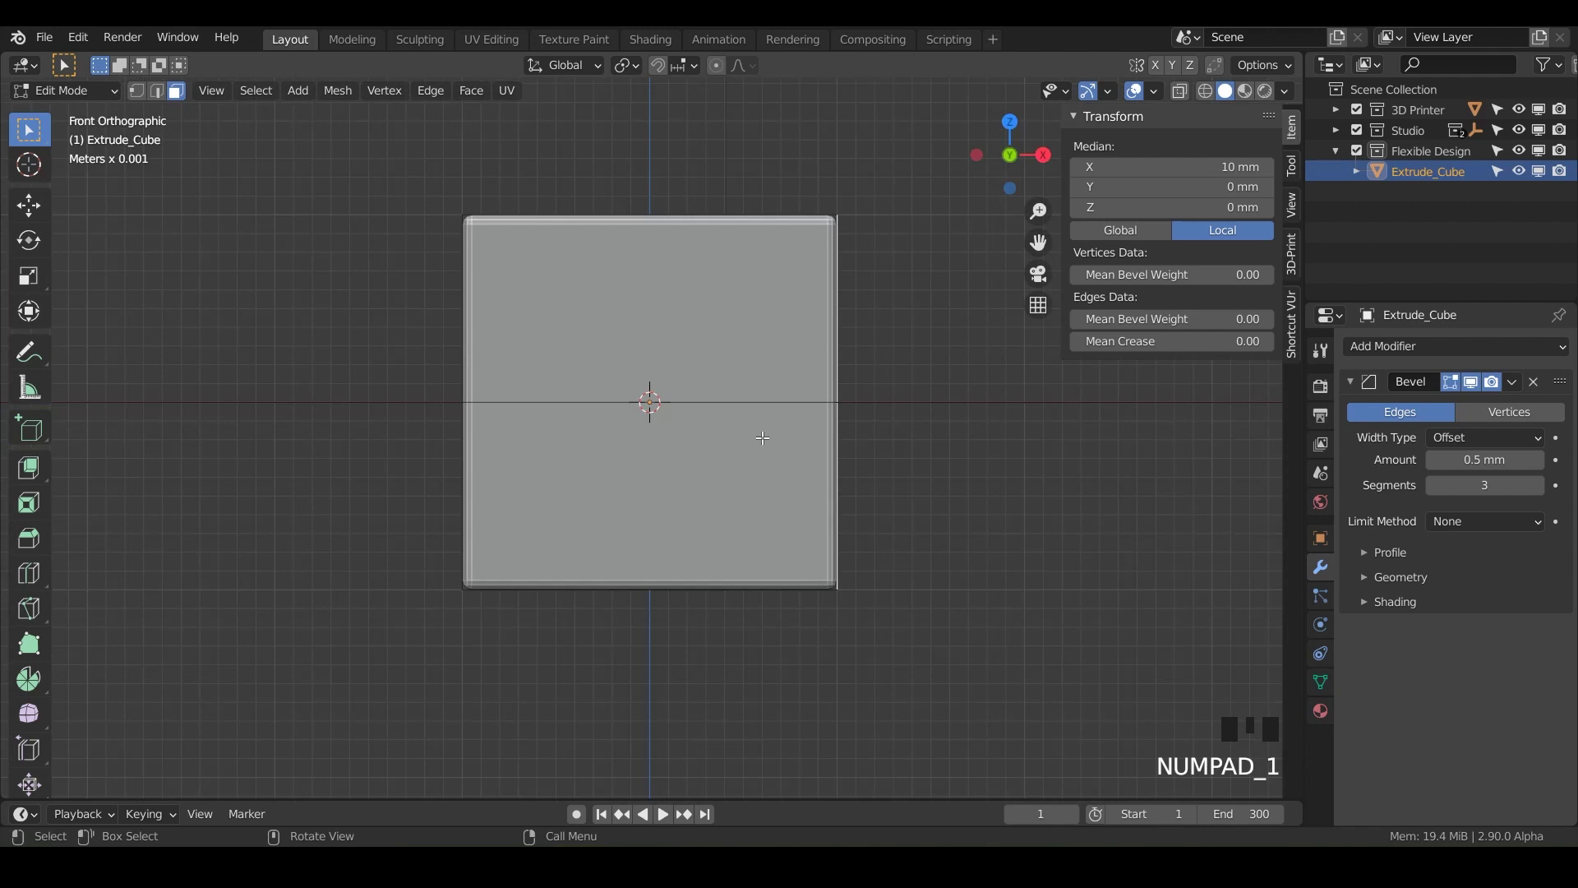
left_click(696, 323)
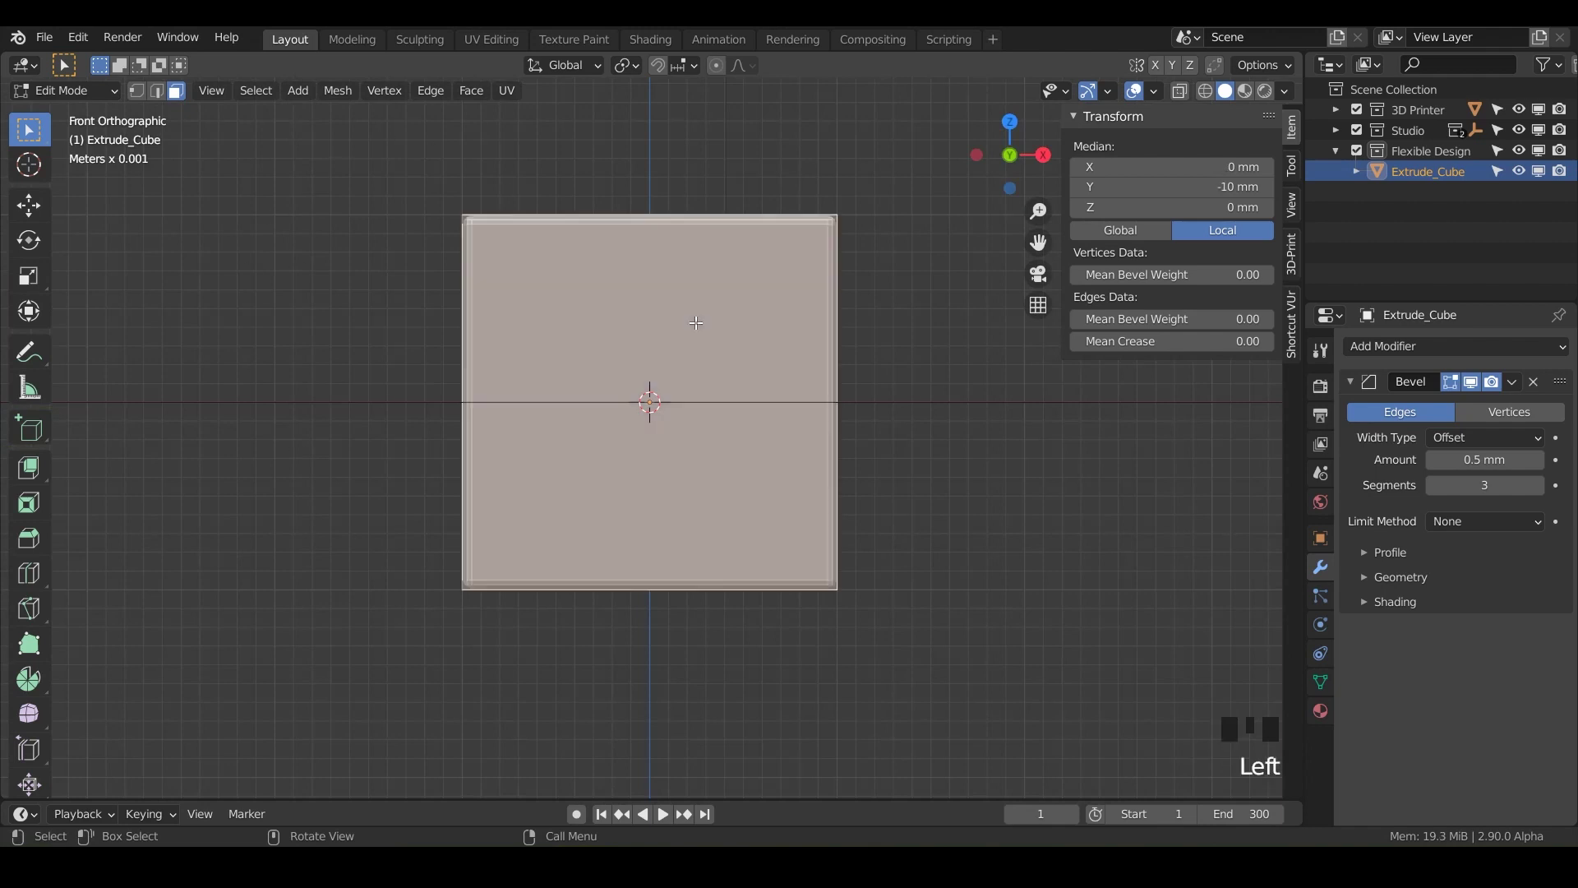
middle_click_drag(649, 399, 608, 477)
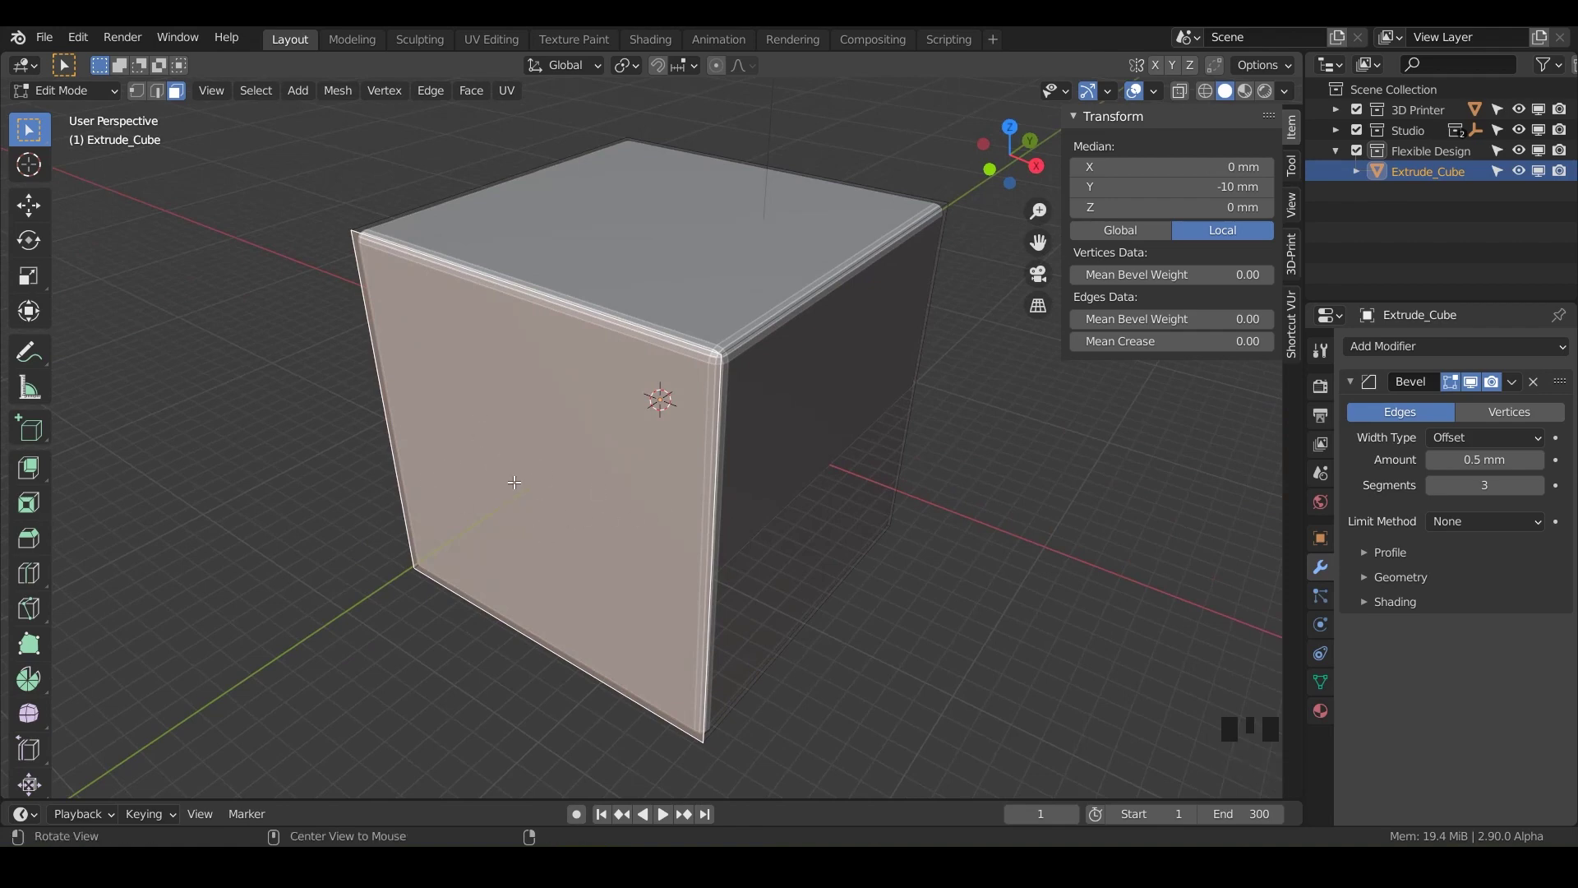
middle_click_drag(567, 520, 703, 478)
middle_click_drag(451, 480, 509, 451)
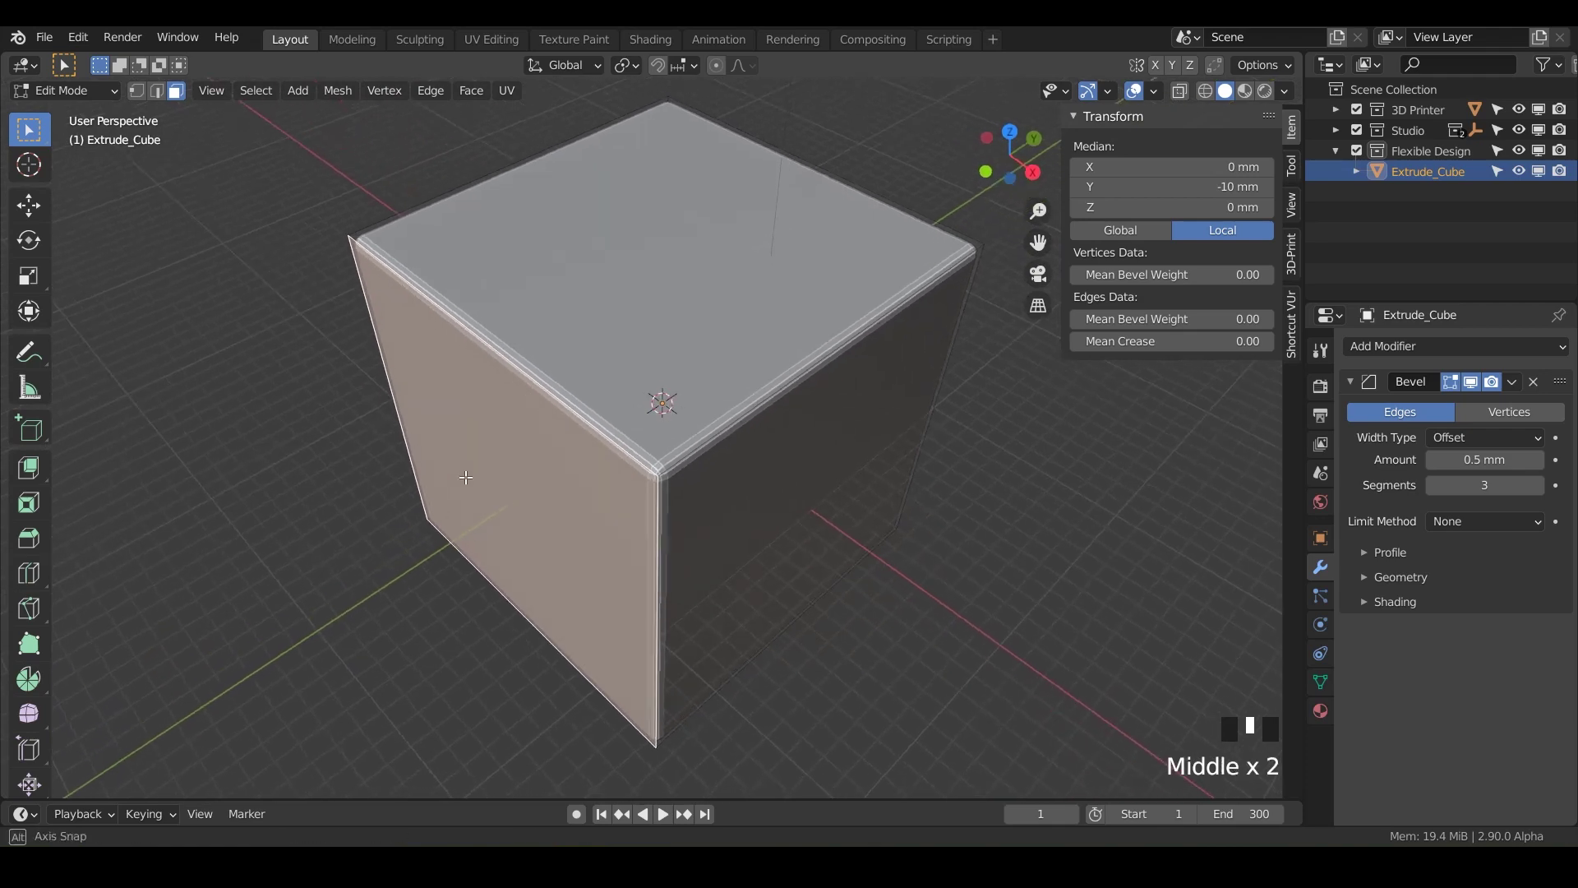
- Switch the toolbar's extrude tool to Extrude Region
left_click(33, 475)
left_click(87, 481)
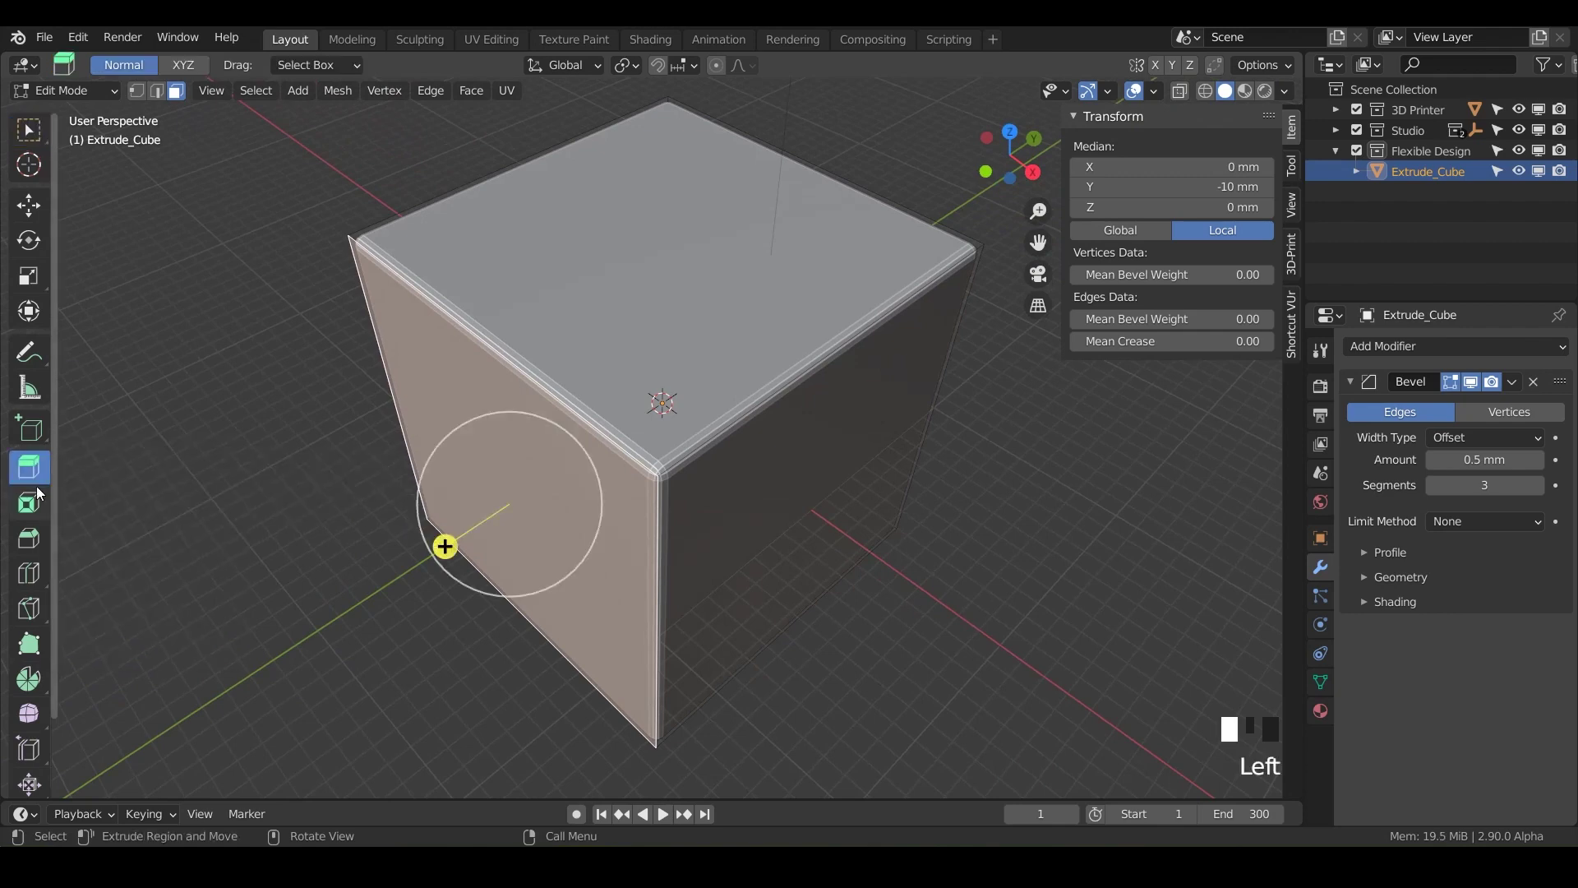
left_click(34, 475)
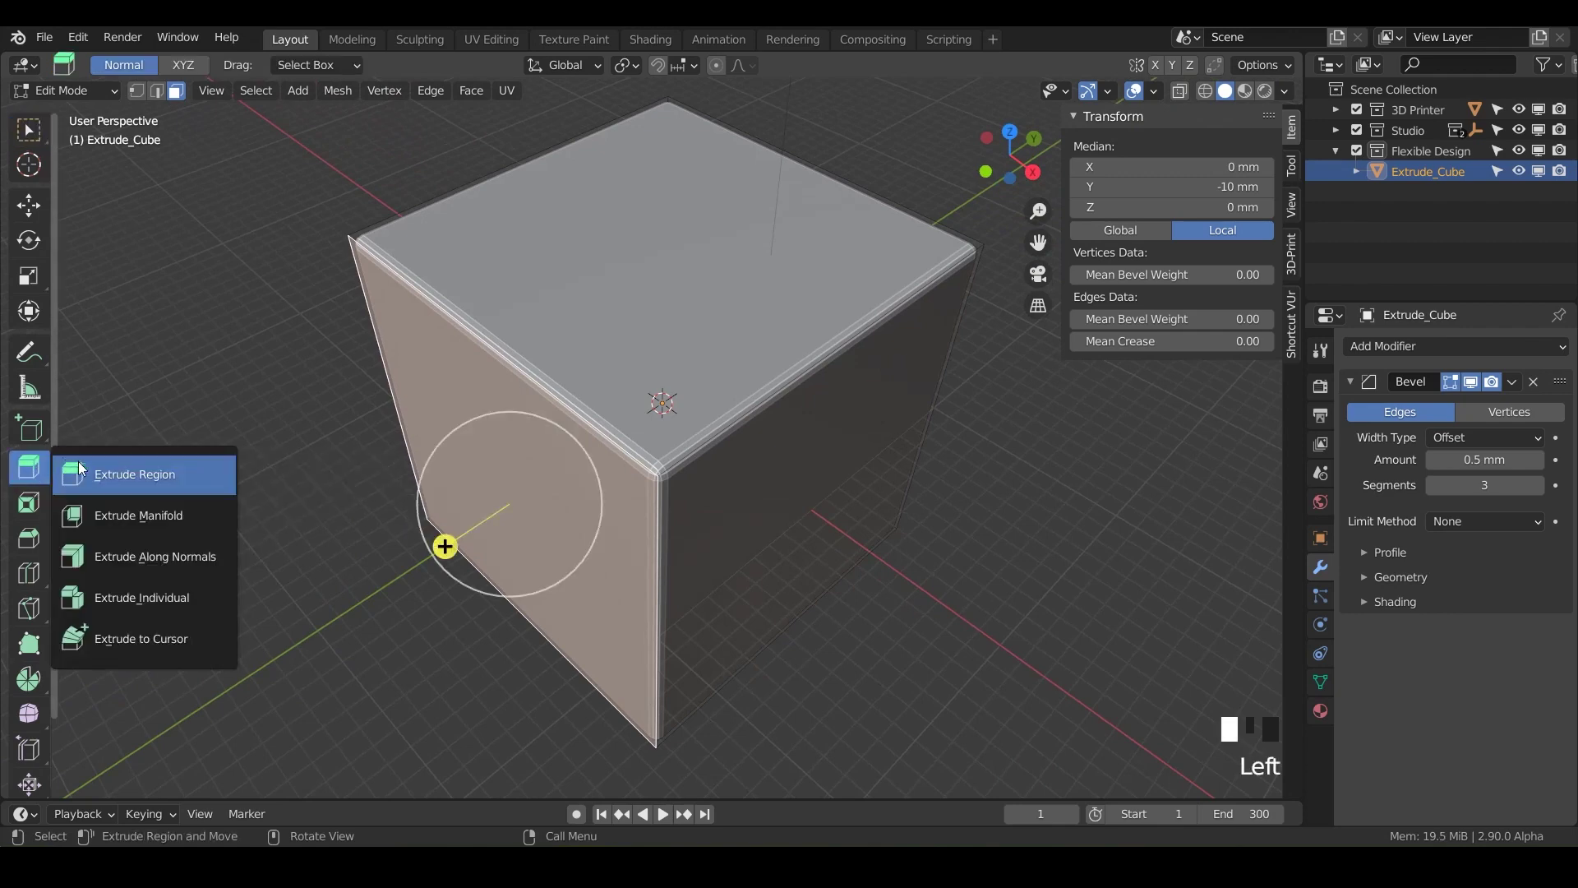
- Extrude the front face outward in steps, moving it to median Y -18.814 mm
left_click(136, 479)
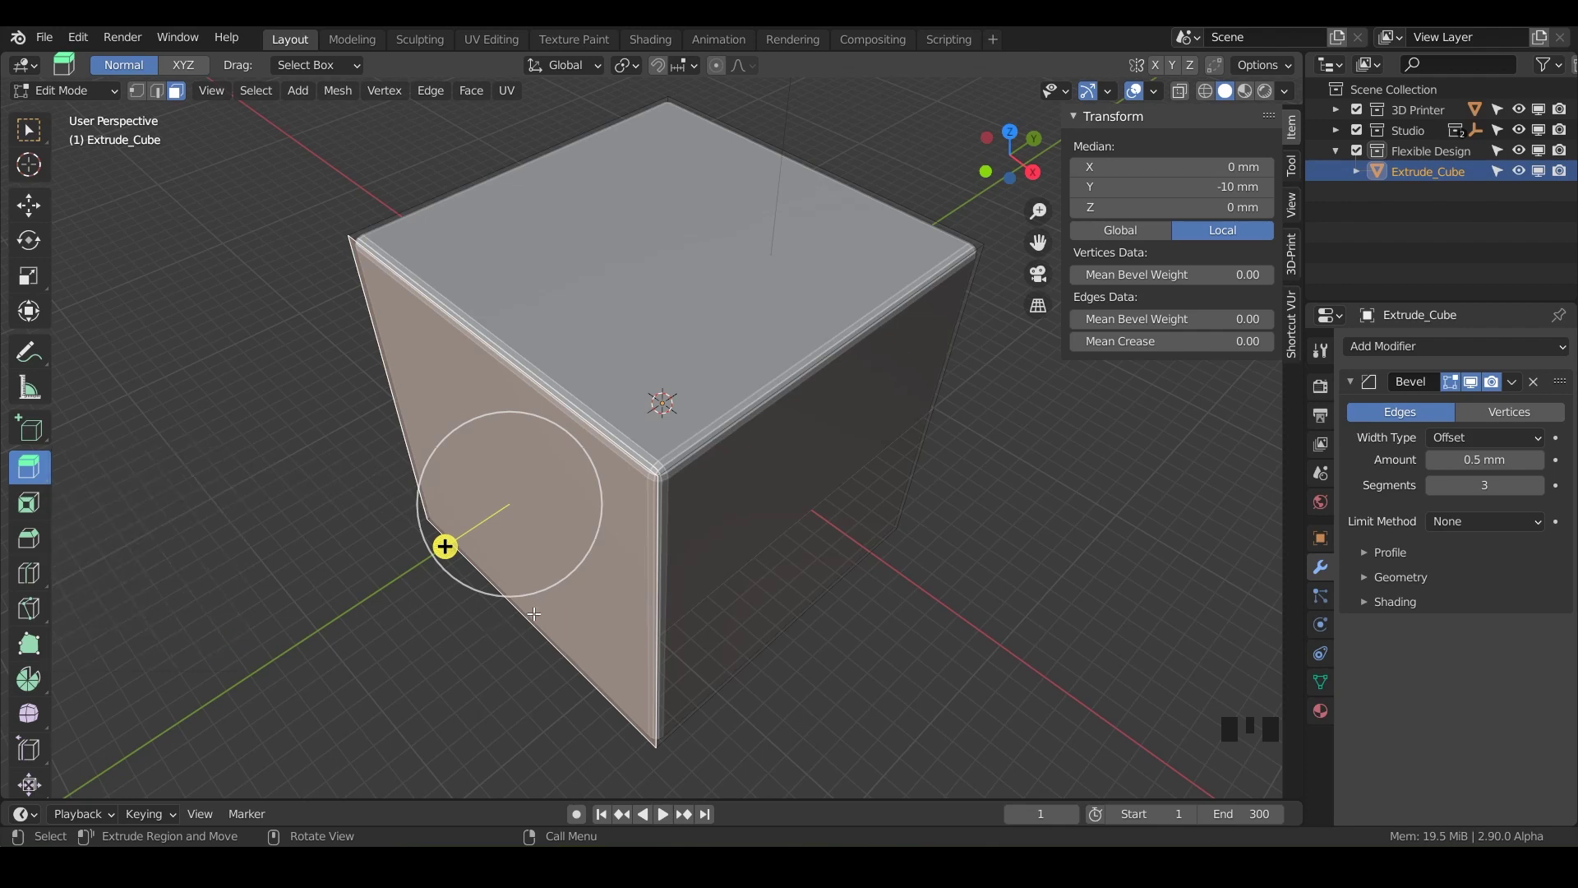
middle_click_drag(534, 614, 536, 544)
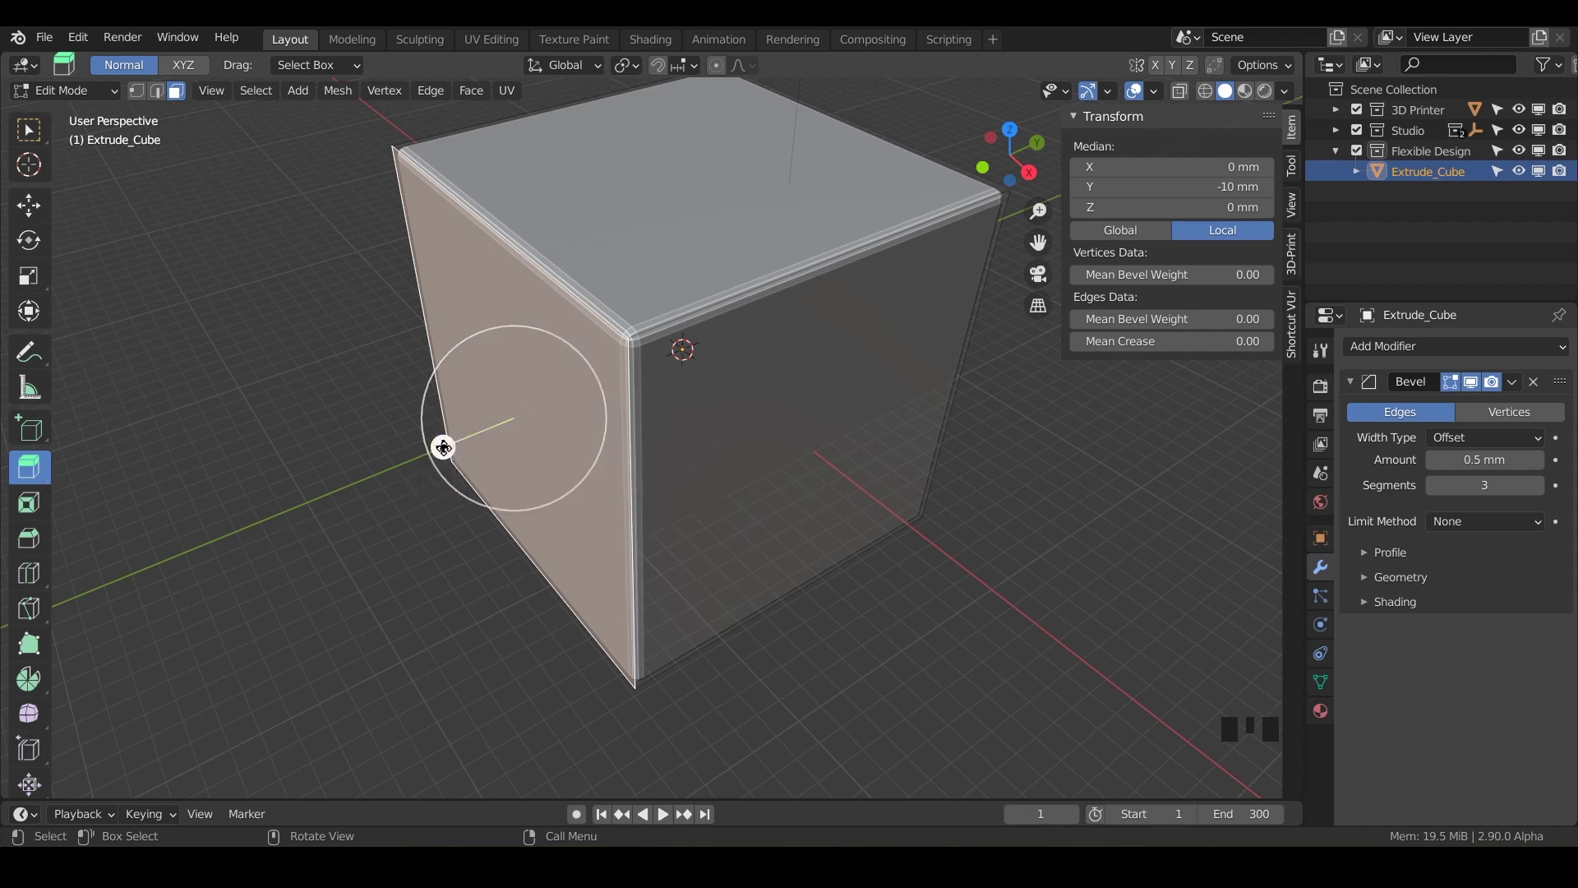
left_click(444, 447)
left_click_drag(443, 447, 391, 468)
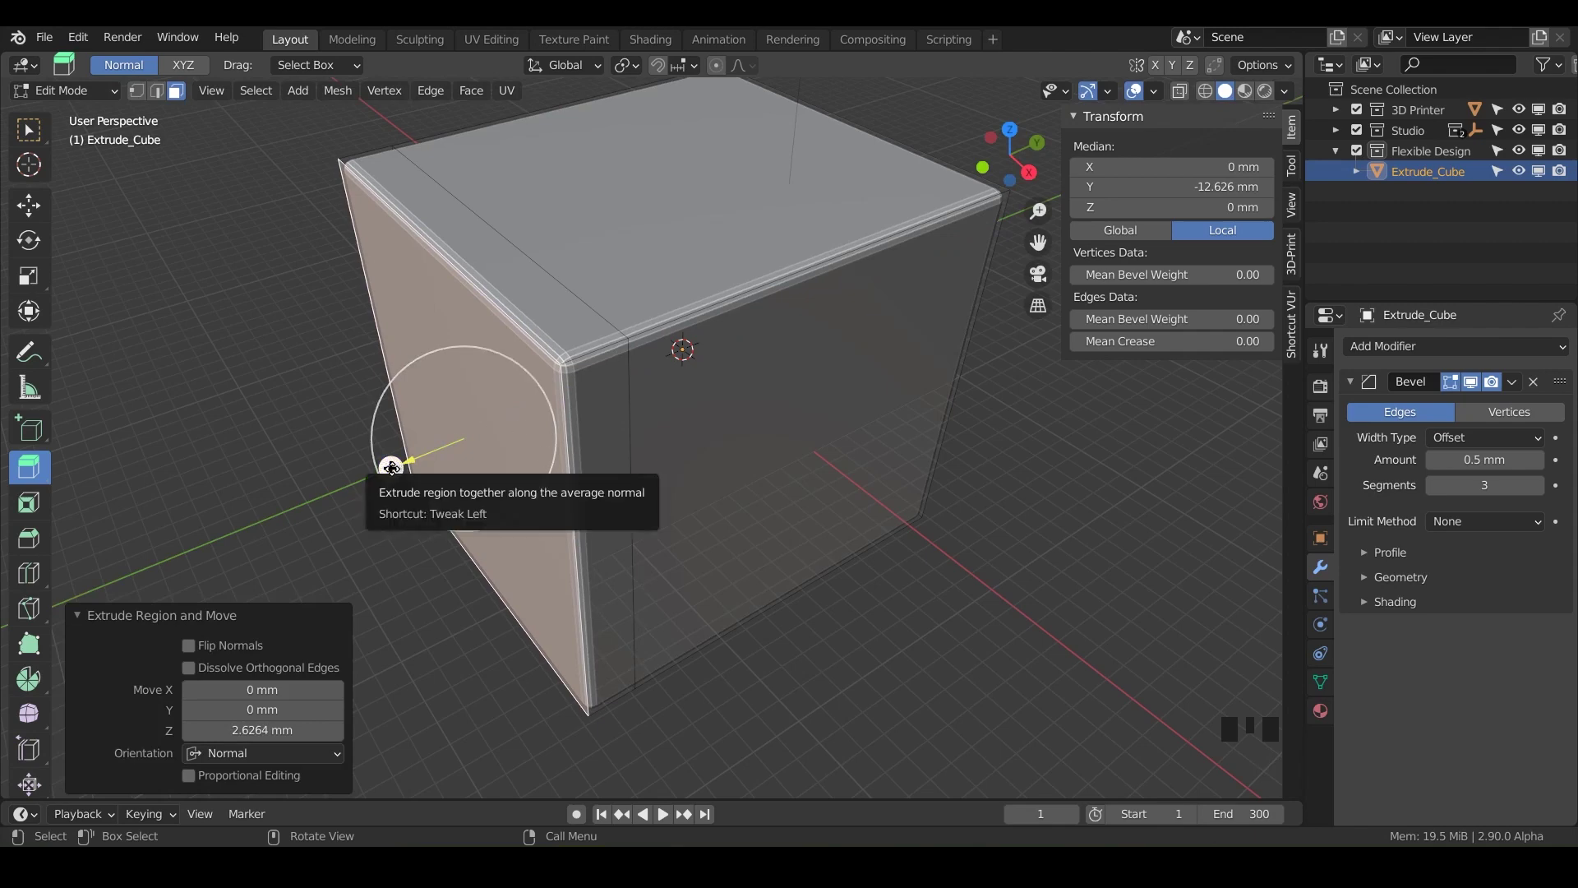
left_click_drag(393, 465, 254, 527)
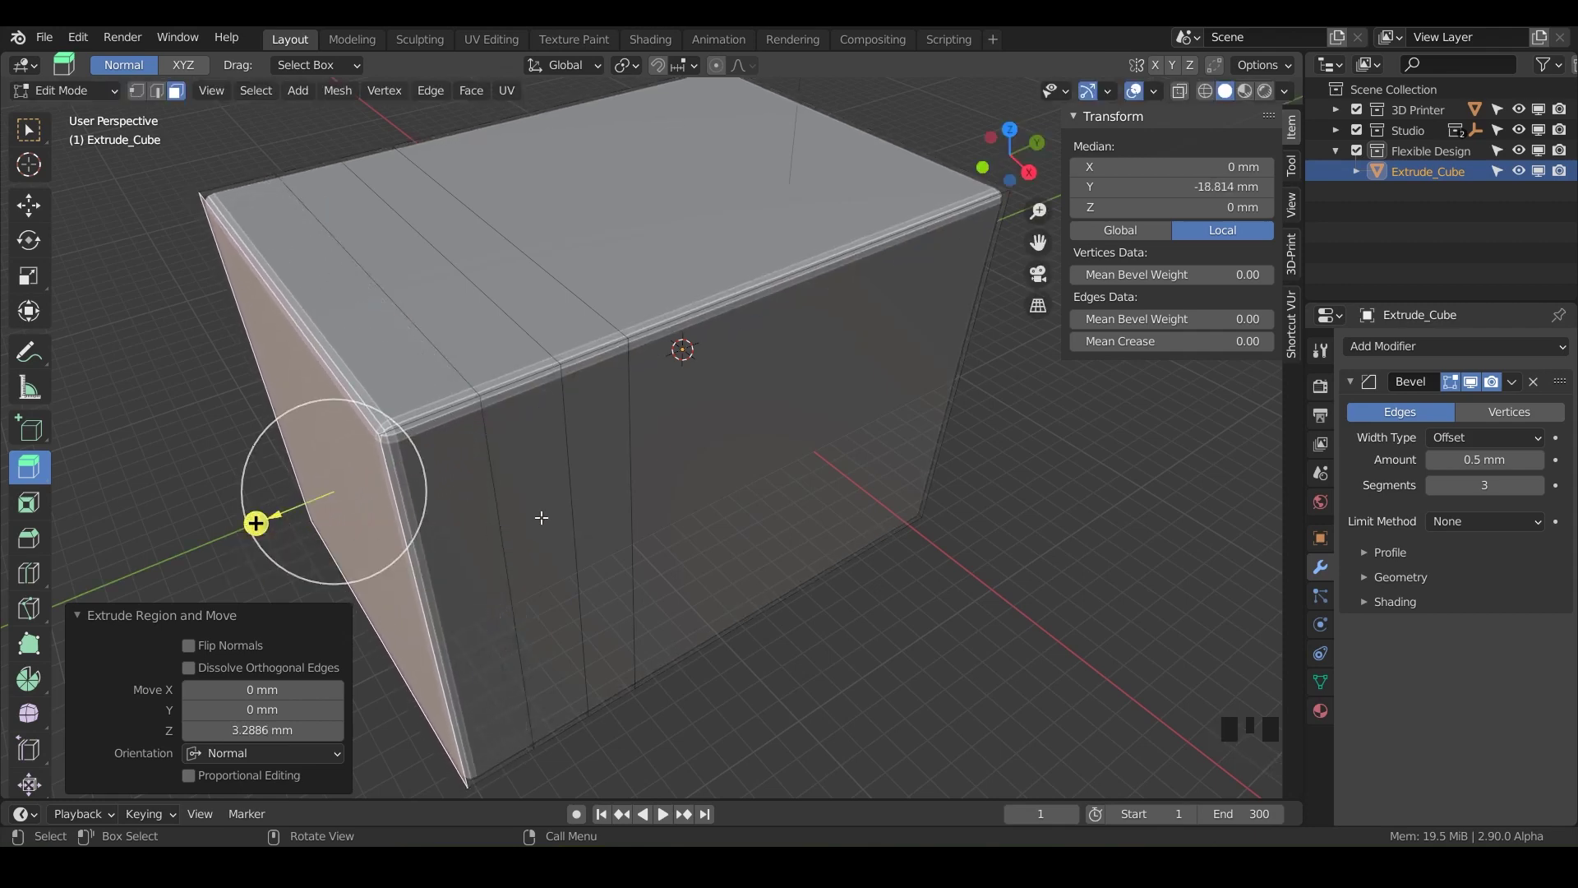
middle_click_drag(407, 560, 503, 473, "shift")
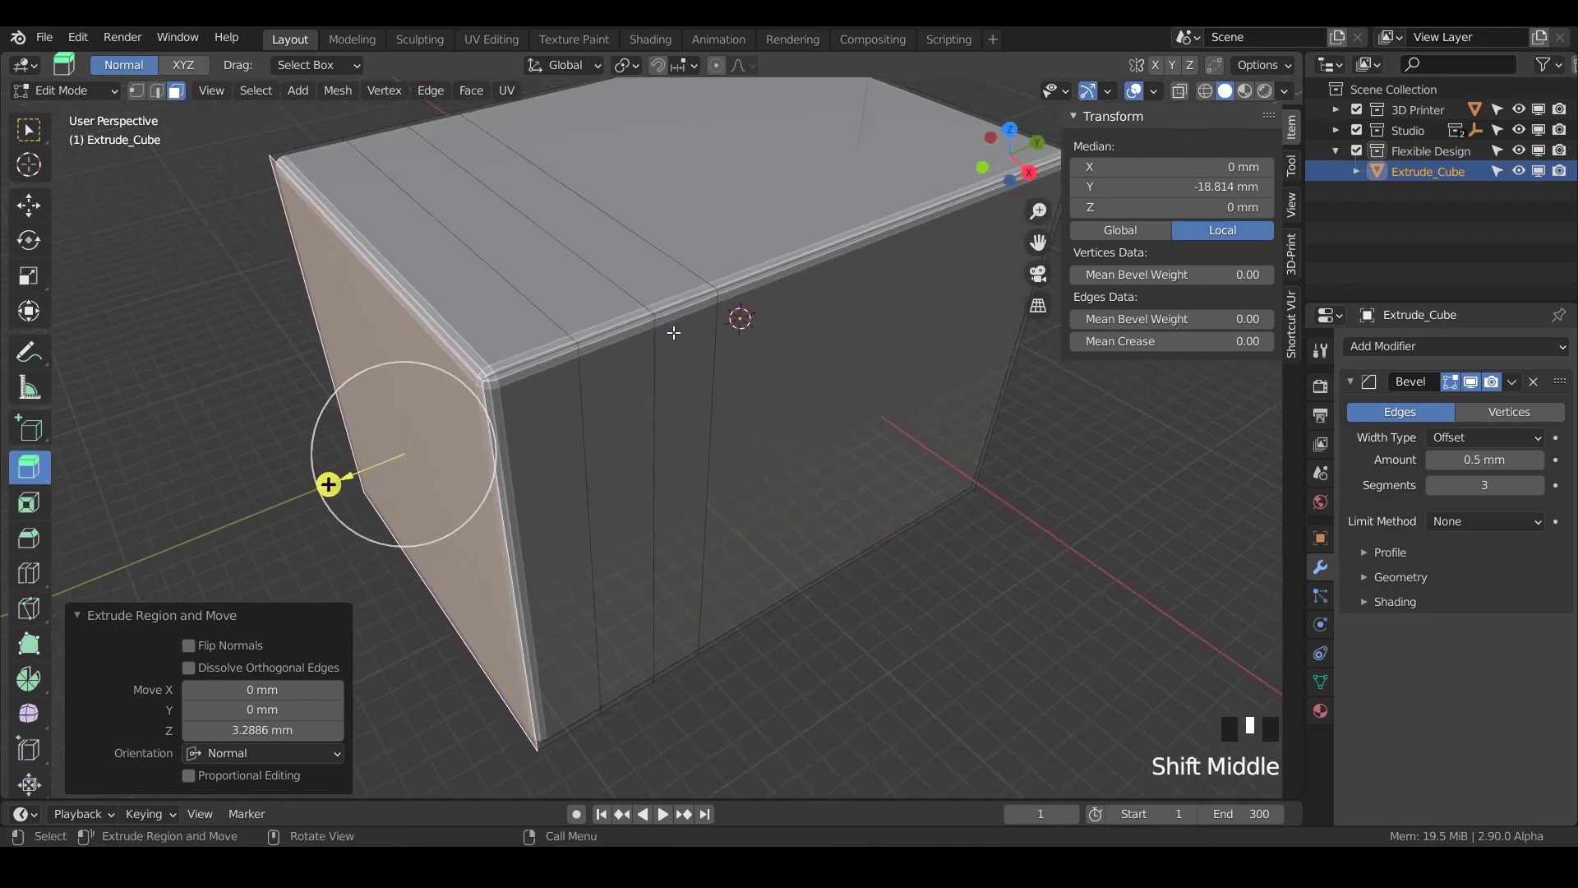
- Undo the last step, then add a thin 0.097 mm extrusion to the front face and inspect the corner
key("ctrl+z")
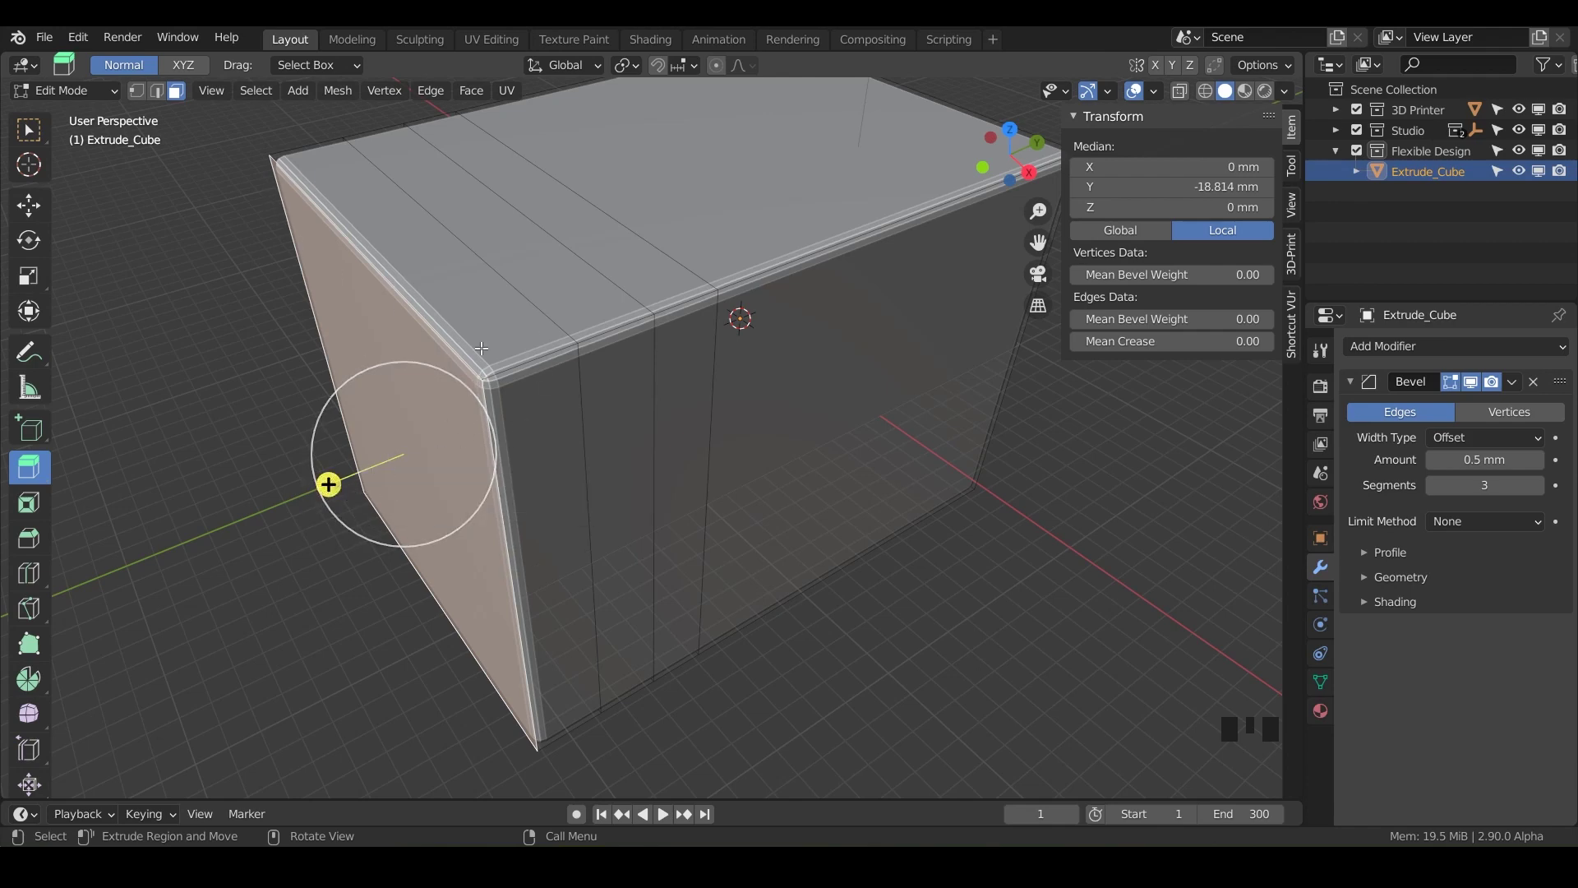
left_click(329, 485)
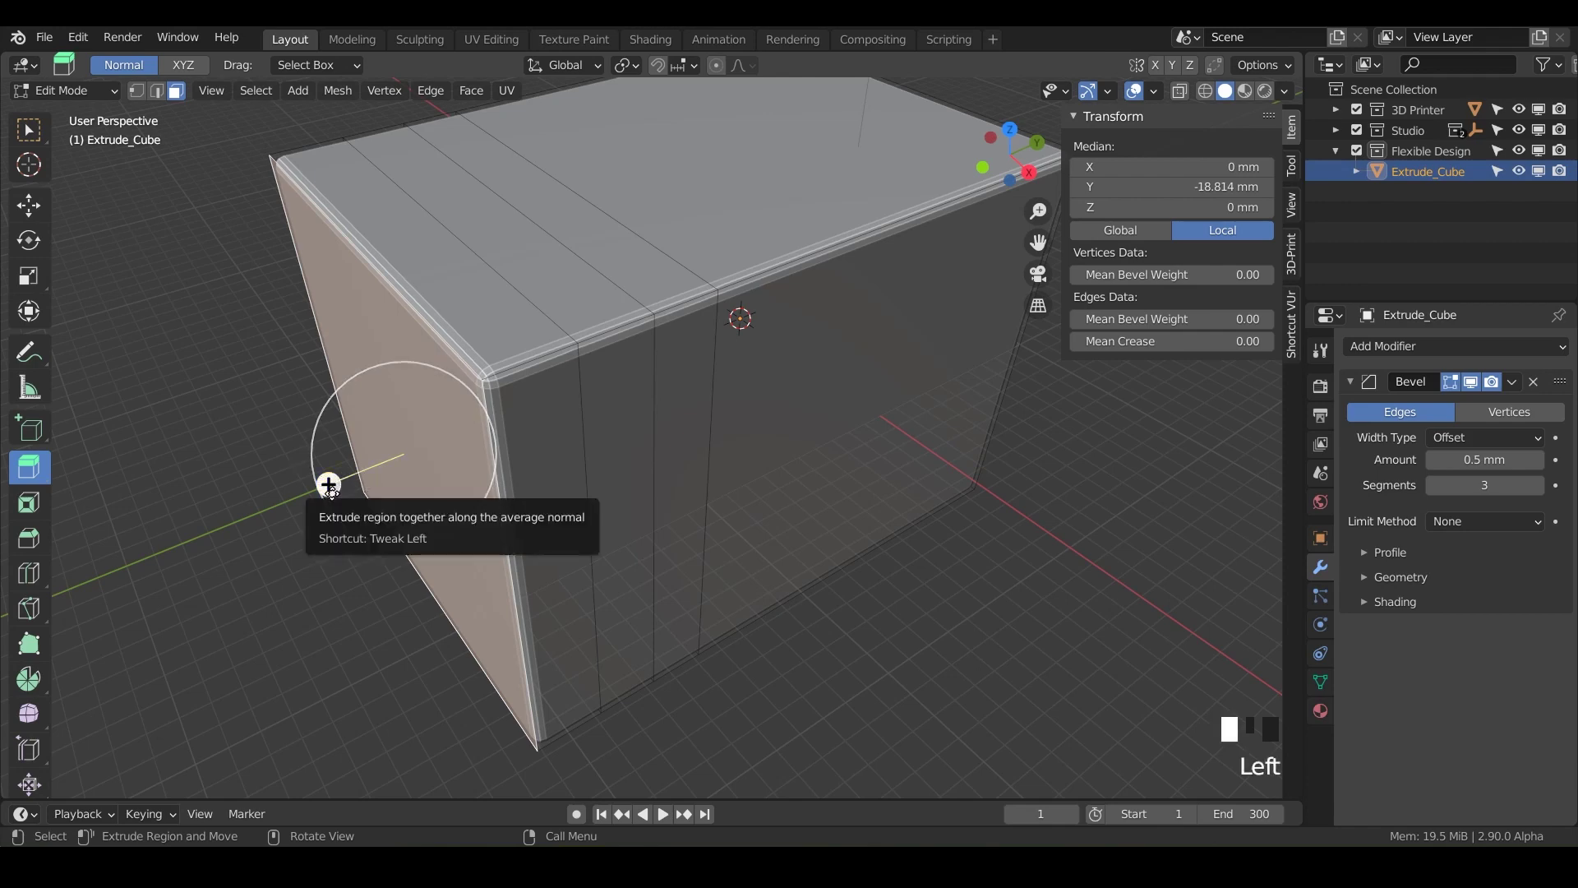
left_click_drag(329, 486, 328, 486)
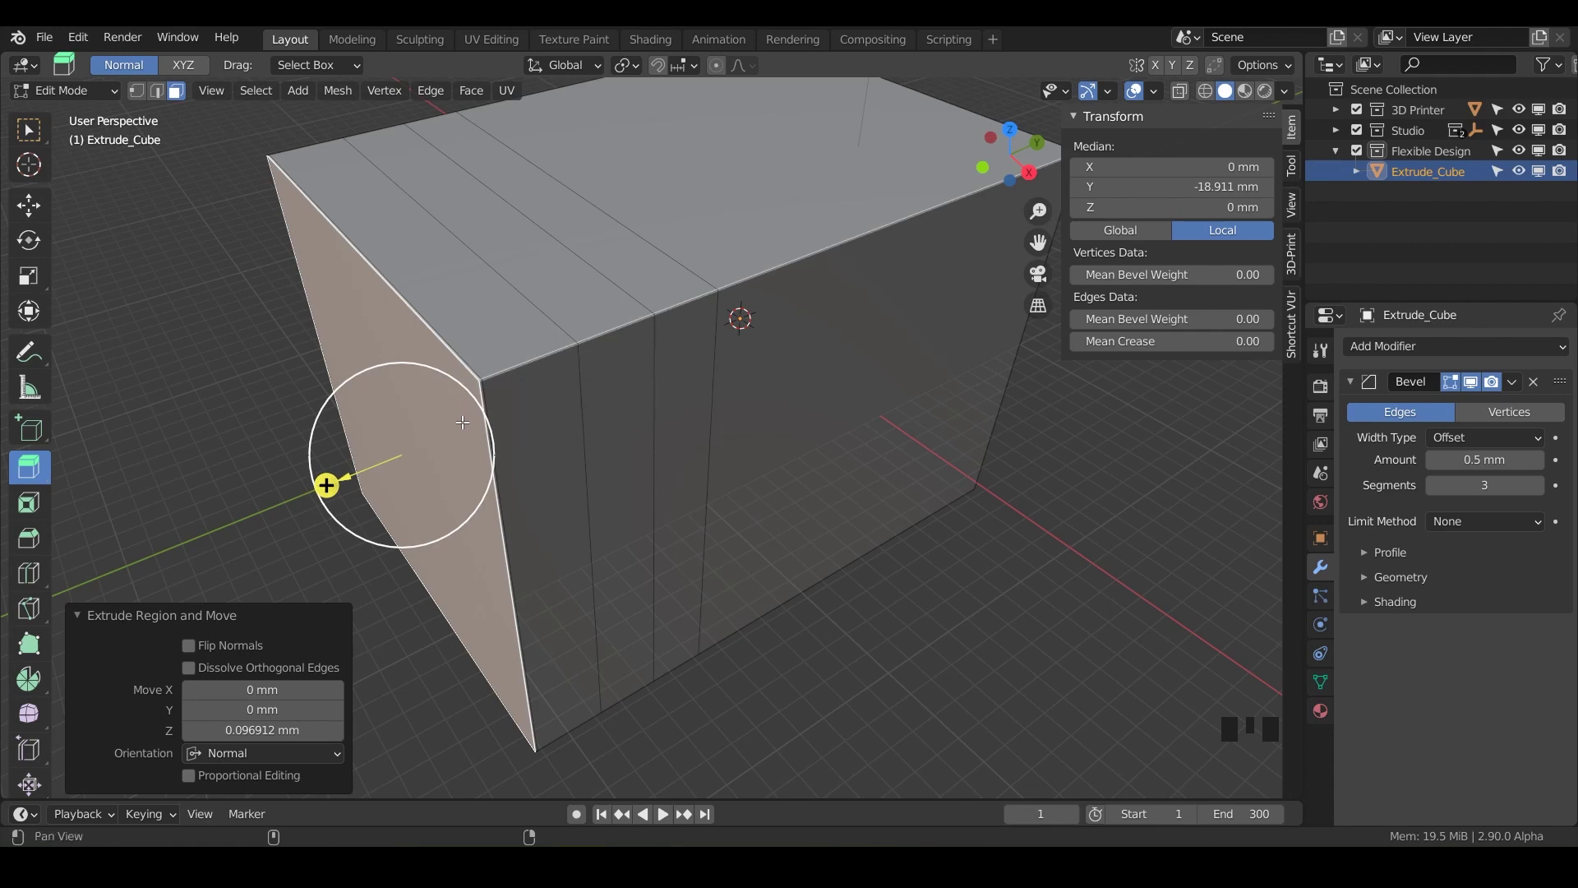
middle_click_drag(462, 415, 610, 433, "shift")
scroll(499, 455, "up", 3)
scroll(617, 434, "up", 1)
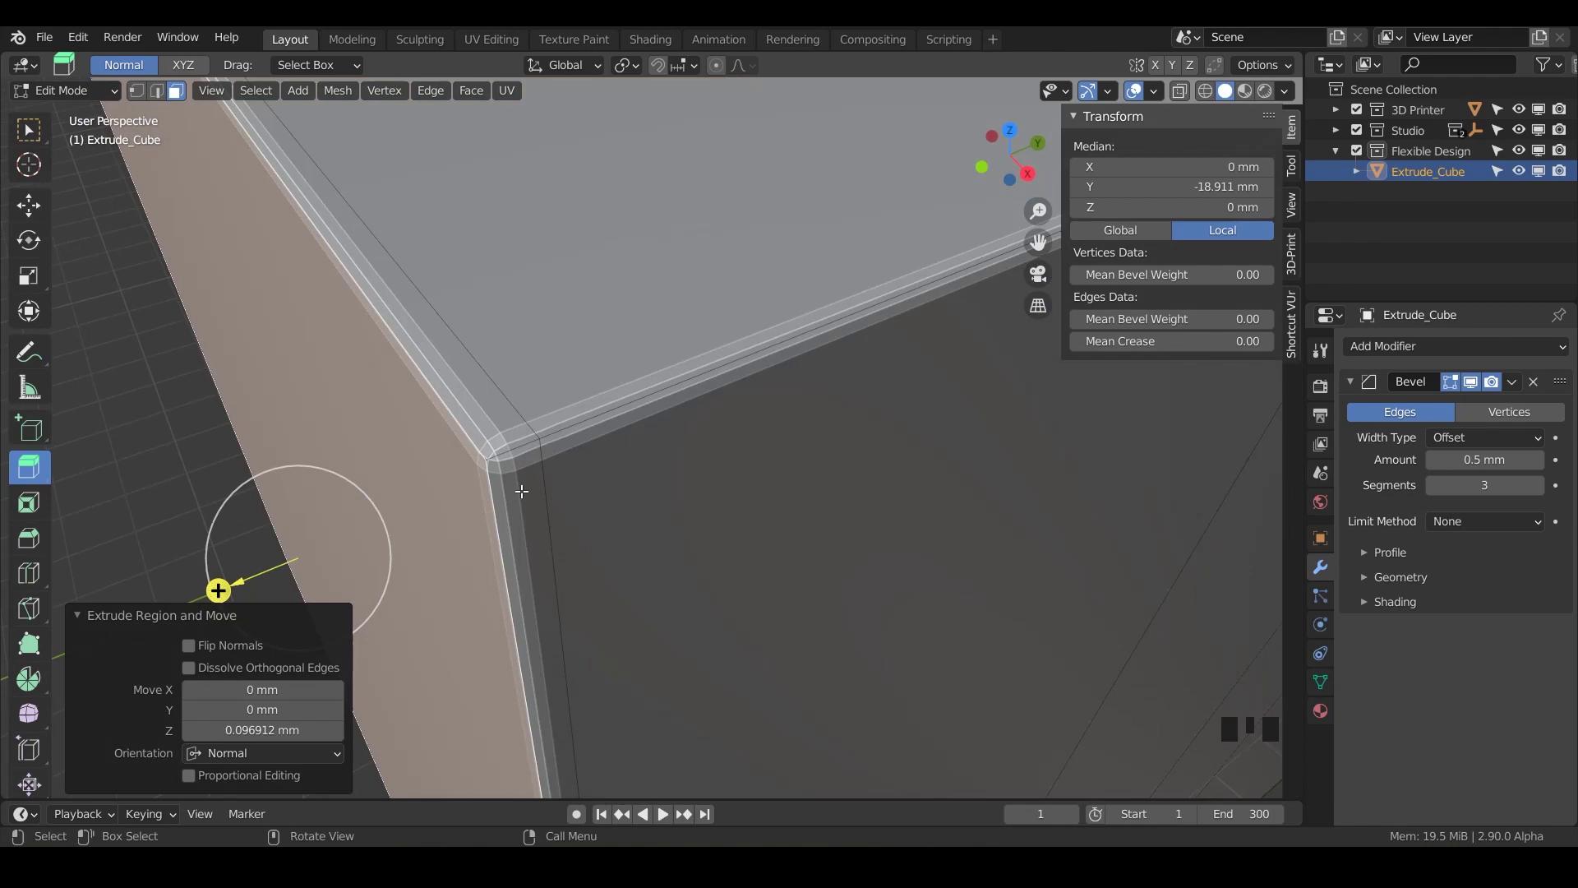
scroll(521, 491, "down", 3)
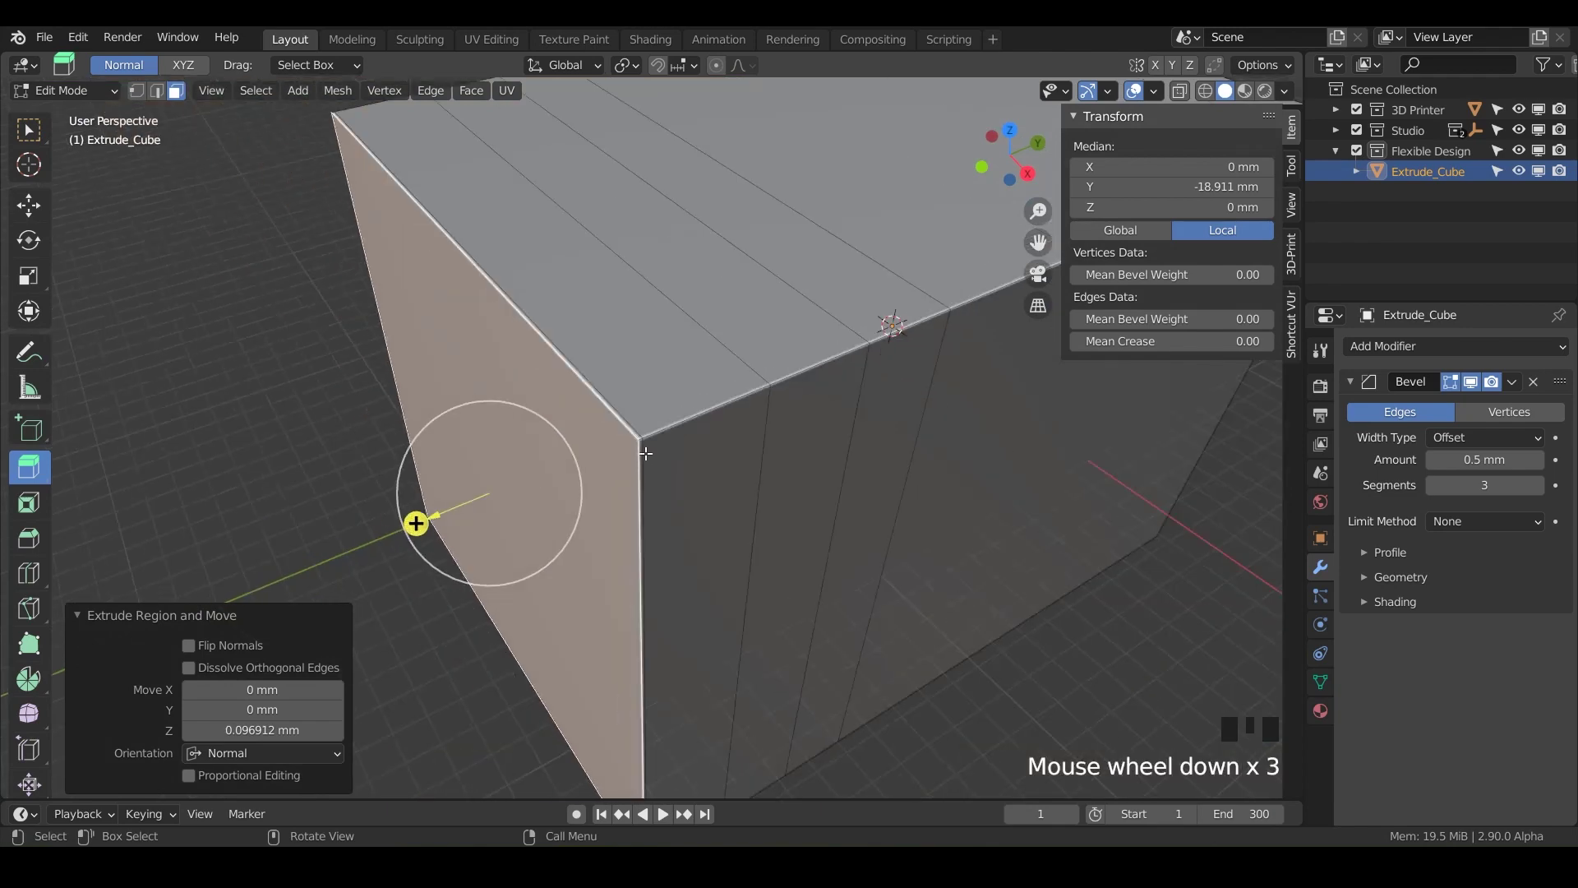
scroll(657, 513, "down", 2)
middle_click_drag(652, 514, 688, 442)
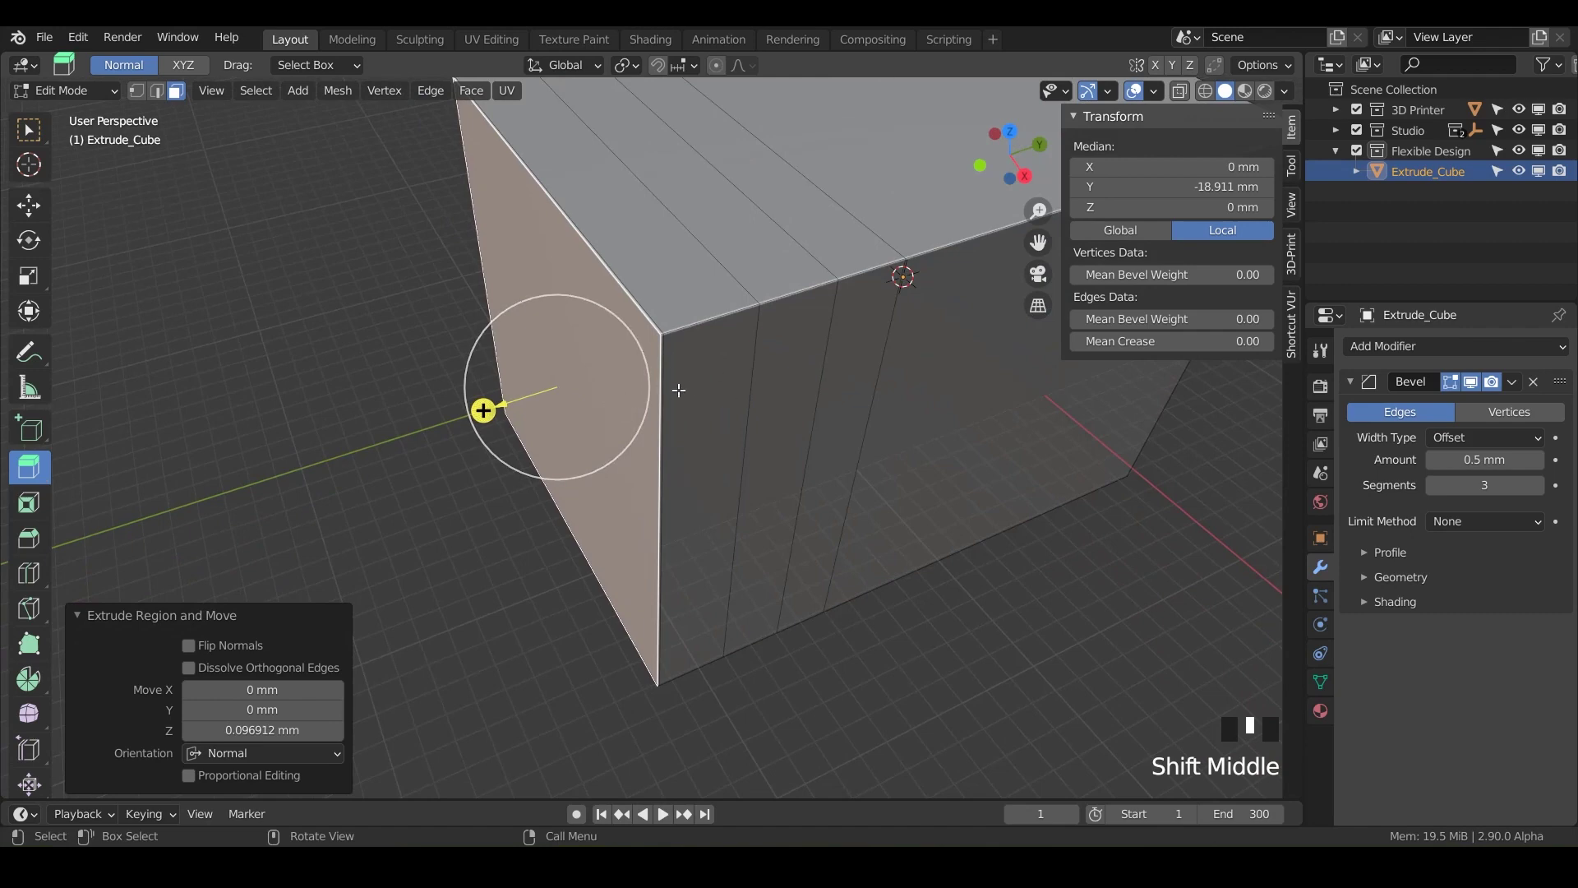
- Replace the thin extrusion with a tiny new extrusion scaled down to about 0.323
key("ctrl+z")
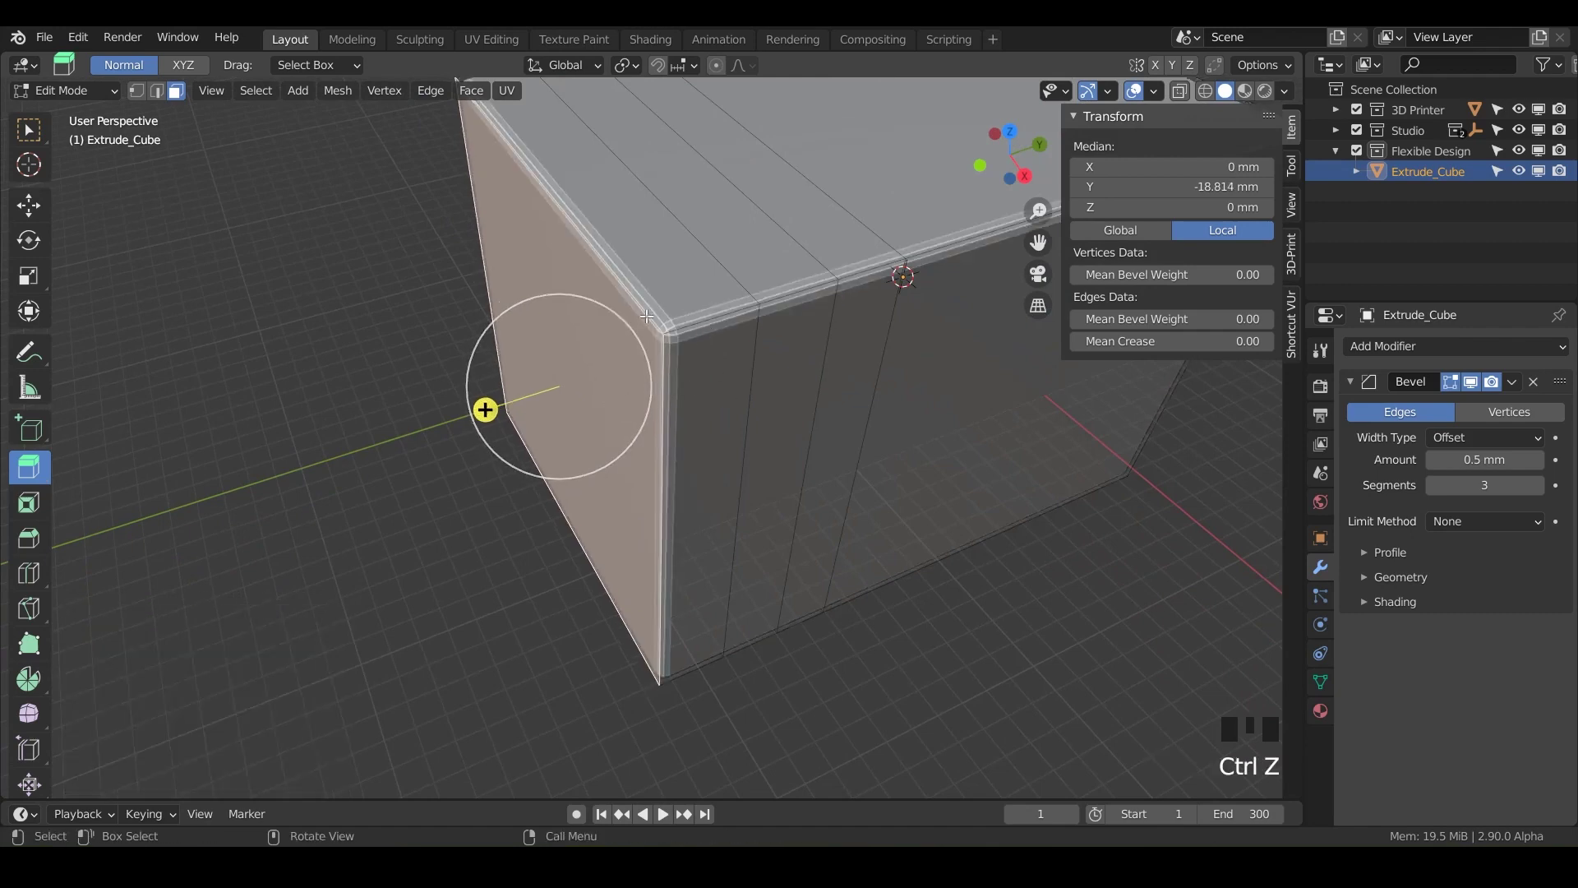
left_click(484, 411)
left_click_drag(484, 410, 486, 409)
key("s")
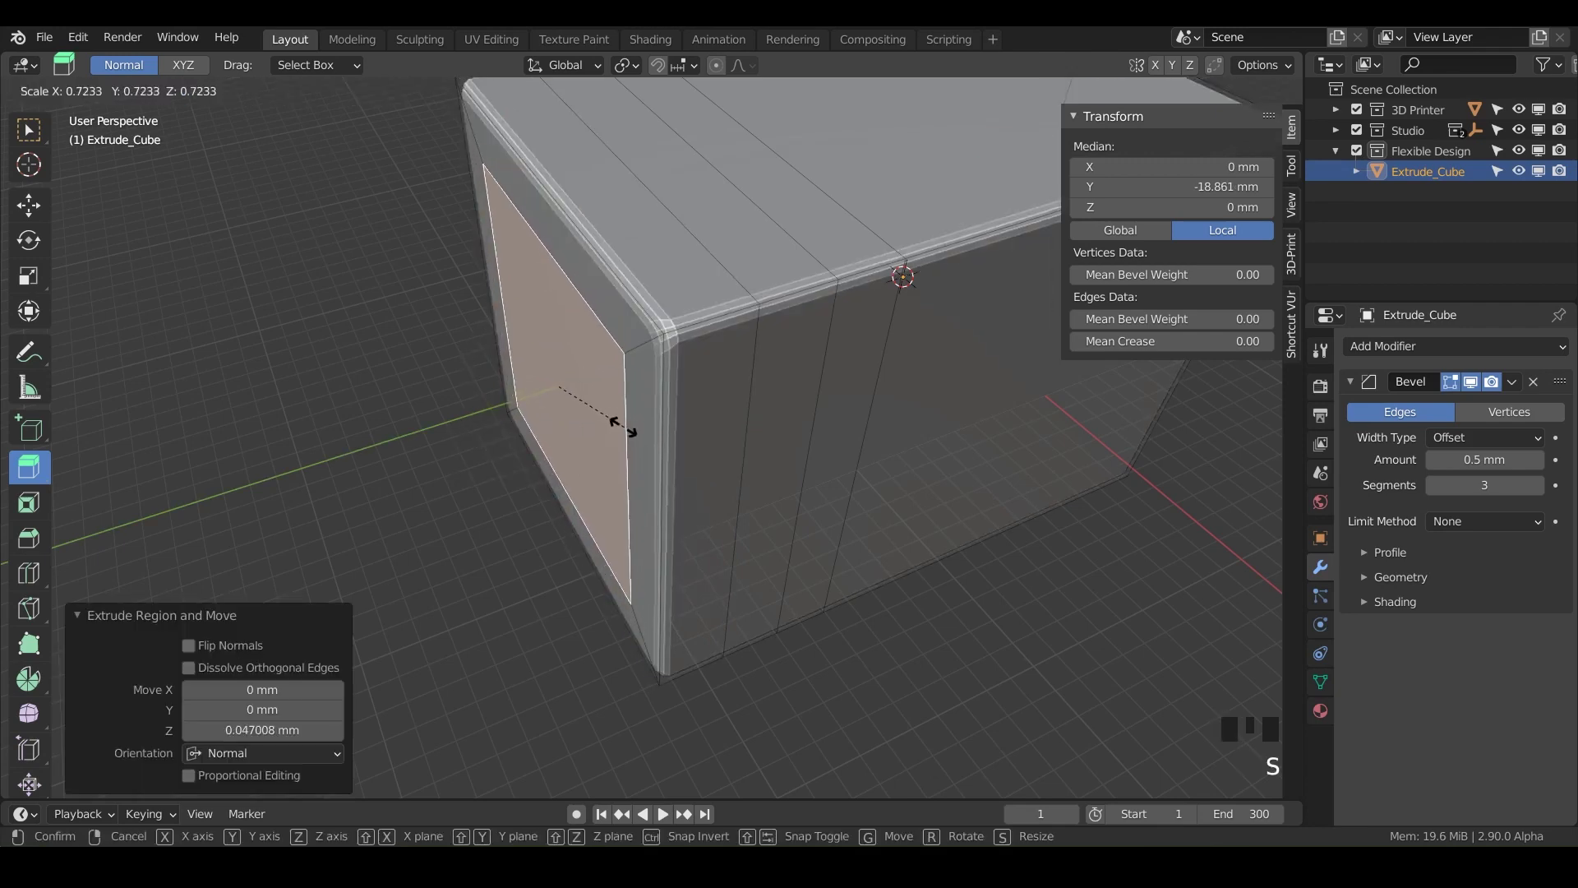
left_click(566, 419)
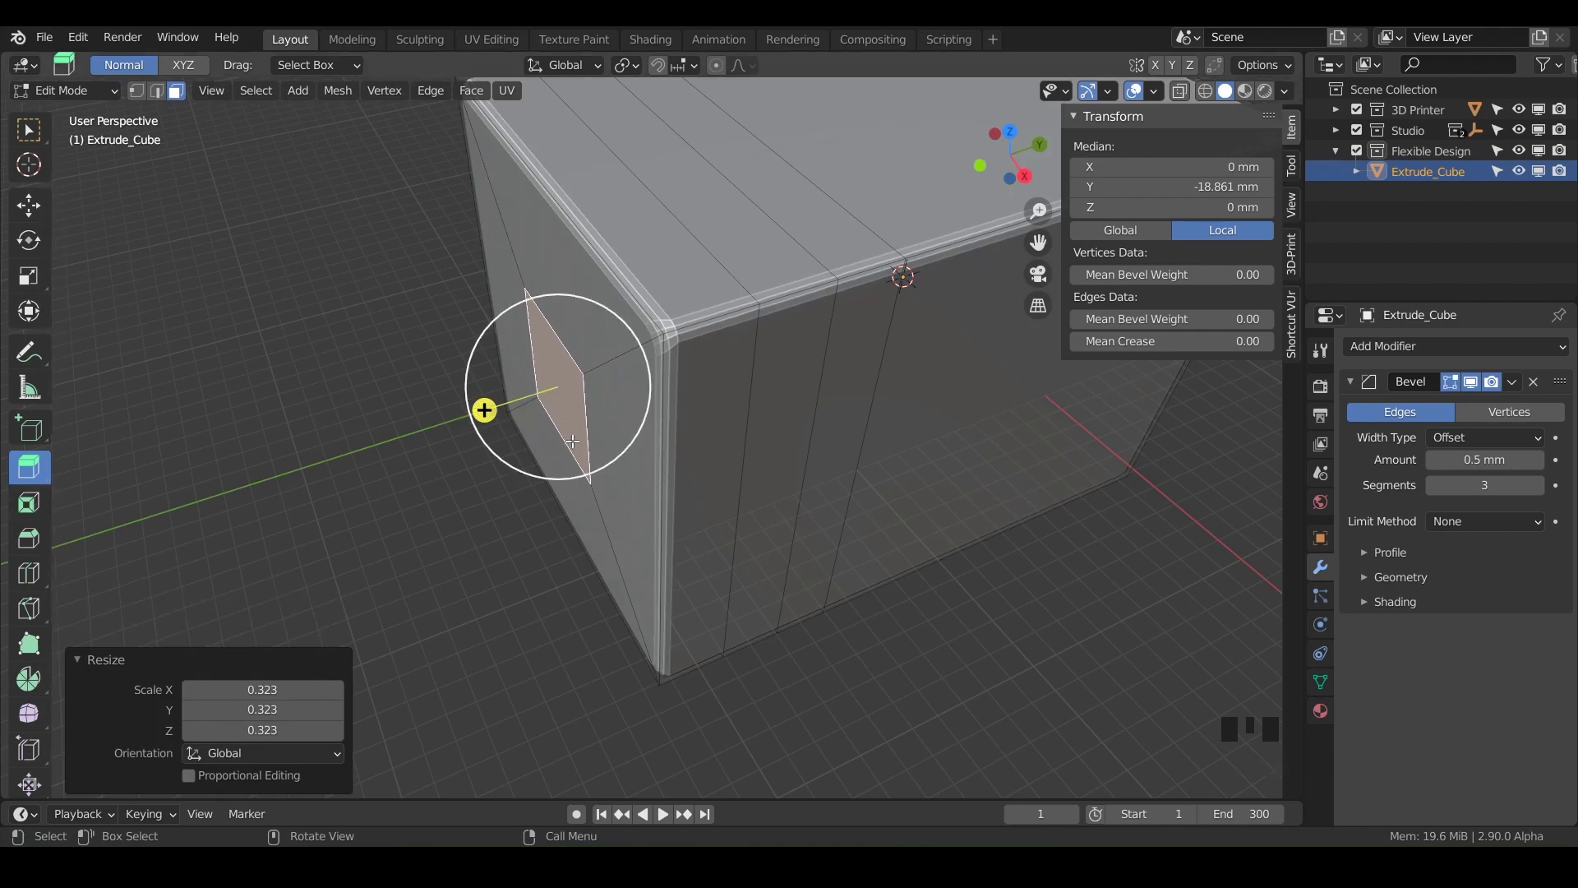
- Push the inset face about 2.4 mm inward to form the pocket
middle_click_drag(608, 428, 507, 396)
left_click_drag(499, 395, 554, 438)
middle_click_drag(554, 439, 597, 360)
left_click(598, 360)
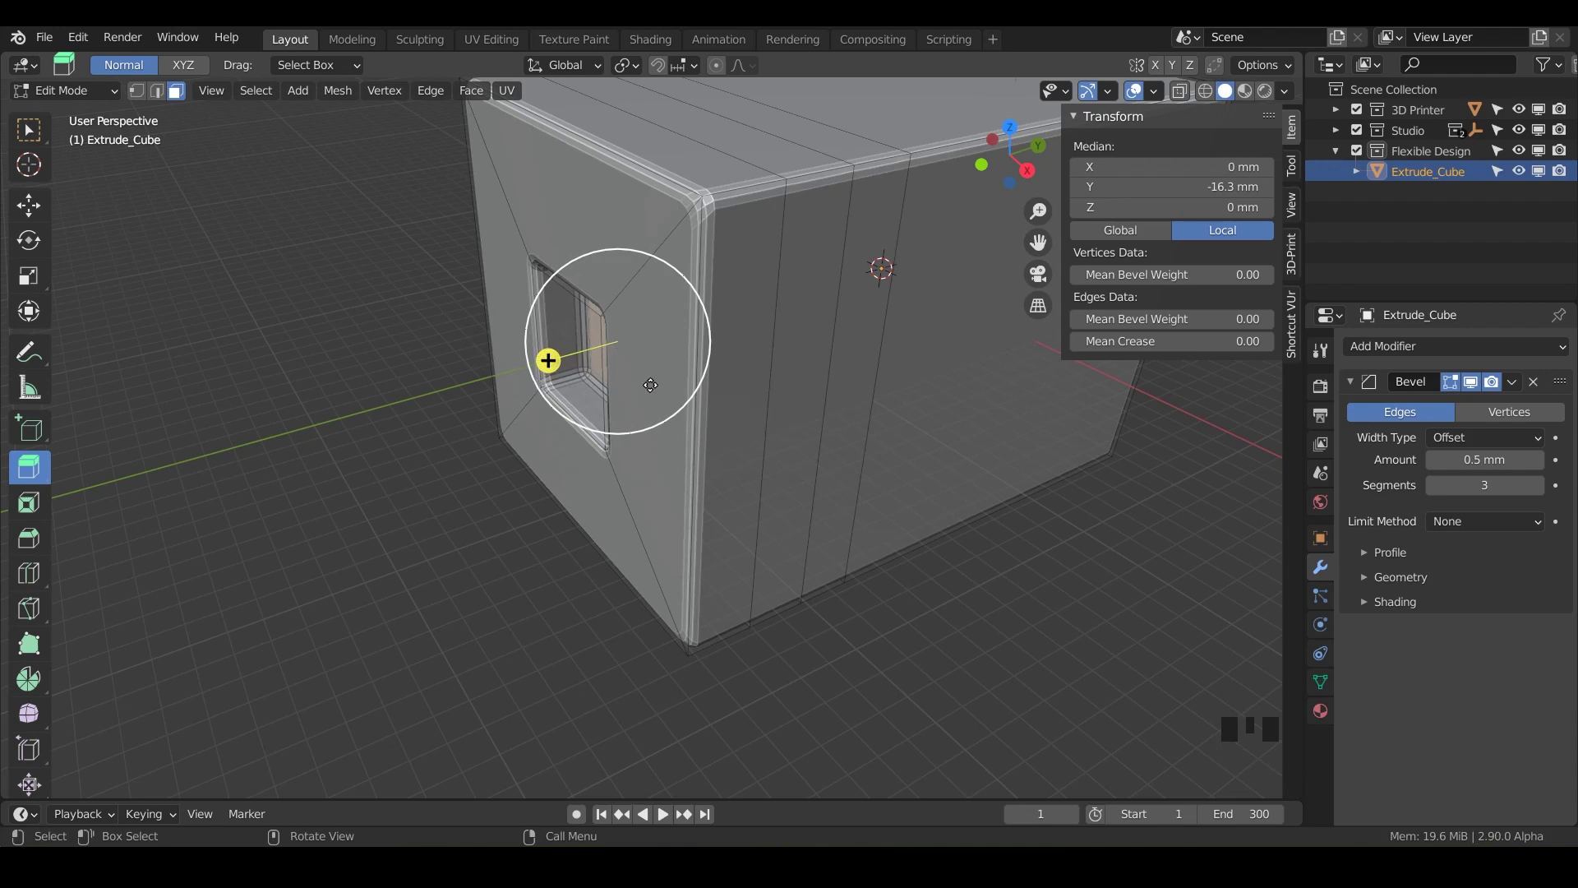
middle_click_drag(651, 385, 575, 512)
middle_click(541, 472)
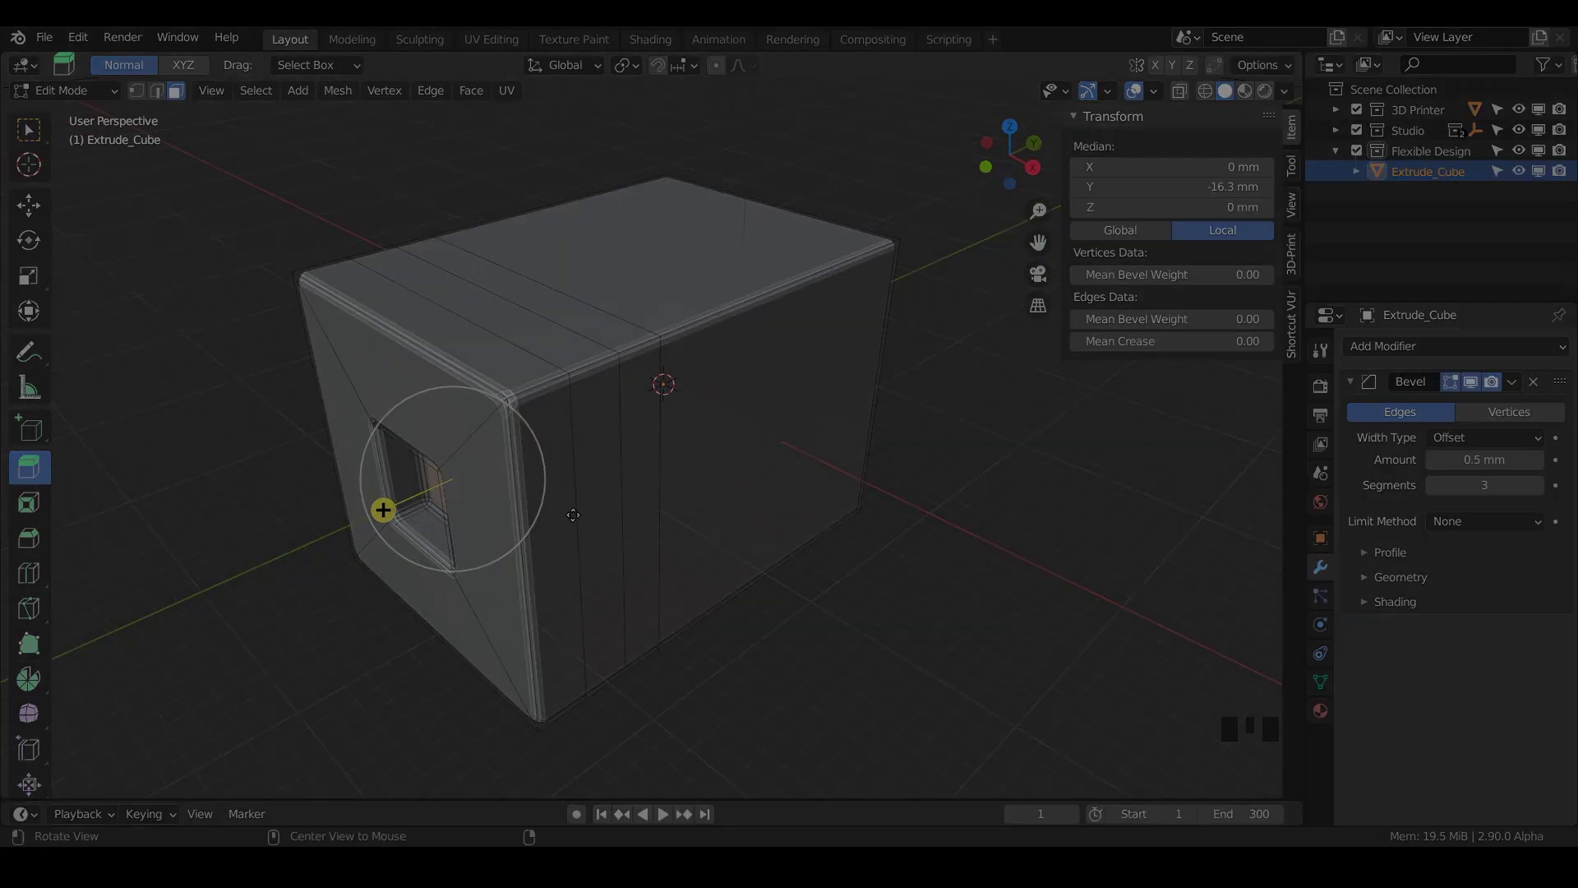